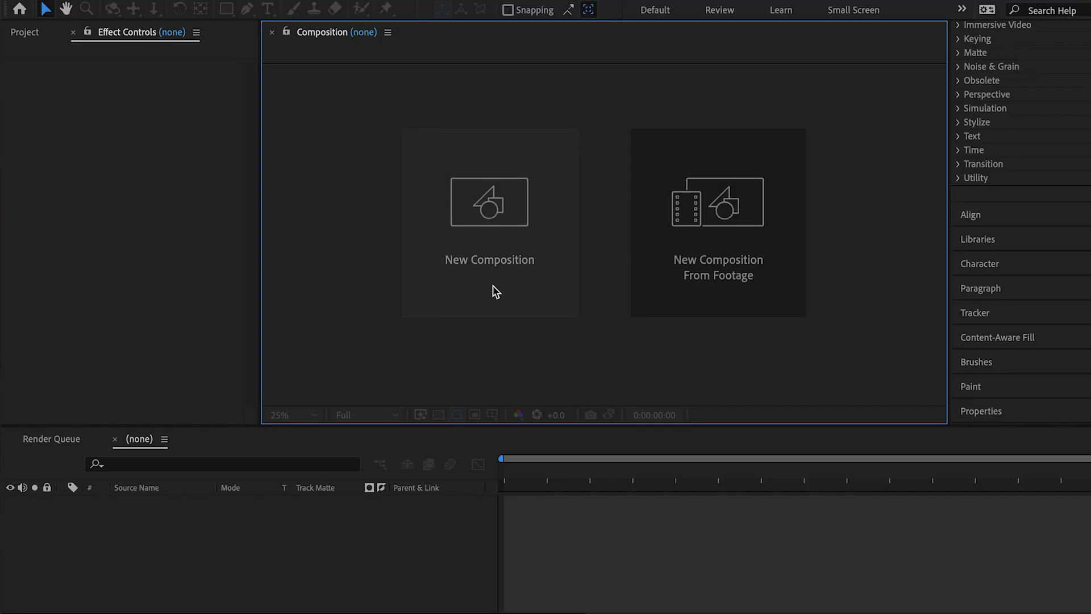
Step: Create a new composition named Confetti with a black 000000 background
left_click(527, 294)
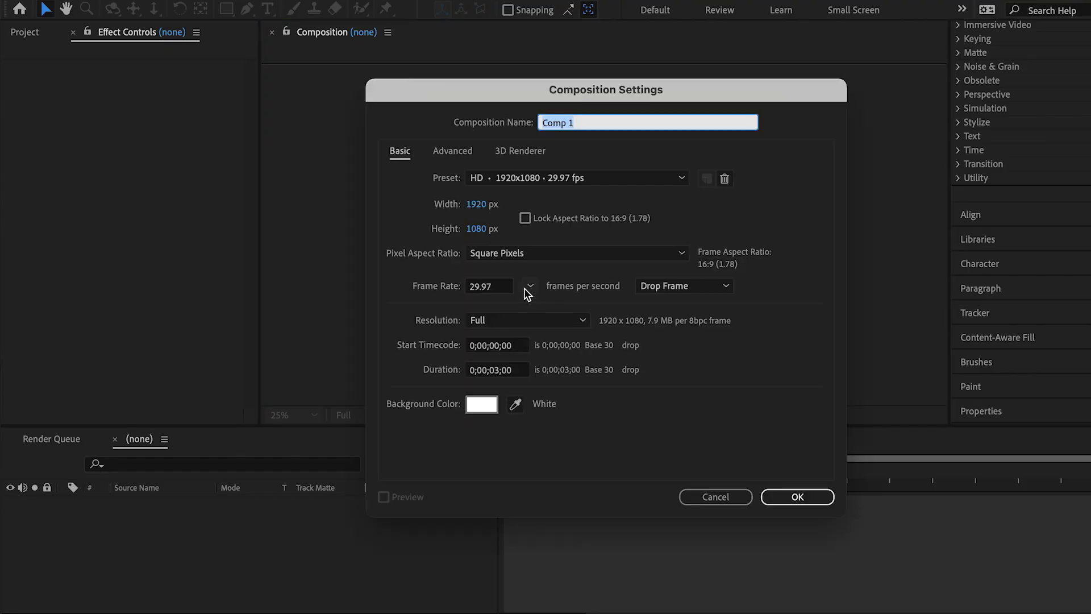
type("Confetti")
left_click(482, 405)
type("000000")
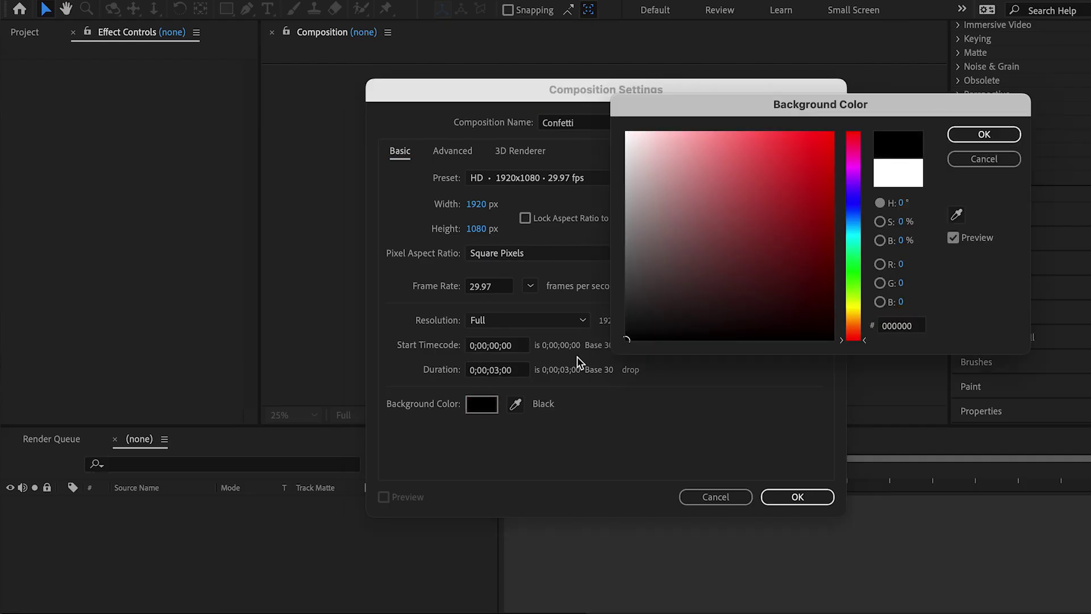
left_click(984, 134)
left_click(810, 494)
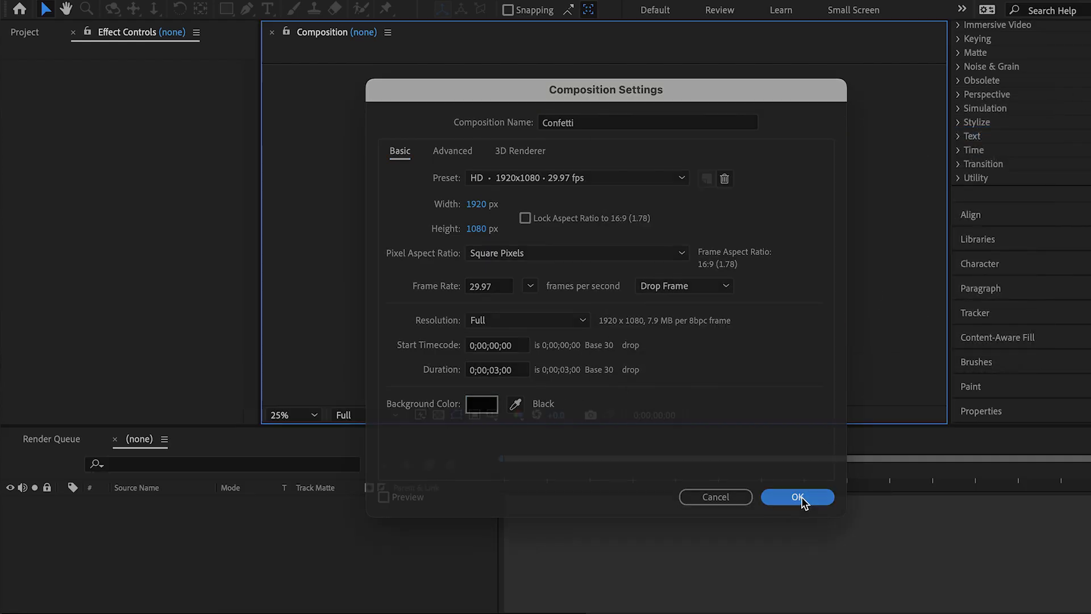
Step: Add a new solid layer and rename it Confetti Yellow
left_click(315, 1)
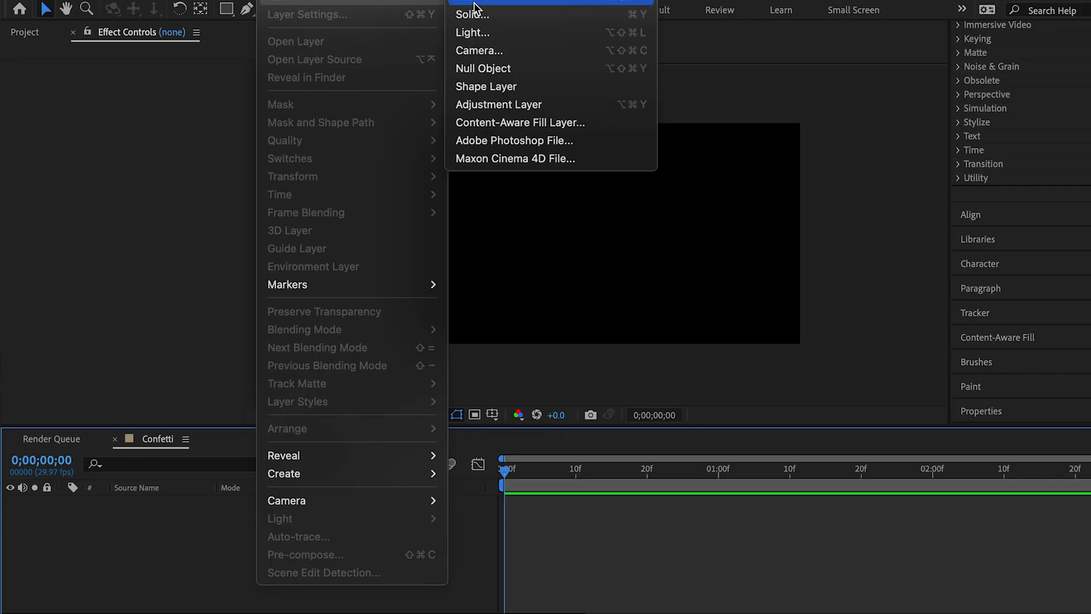
left_click(530, 14)
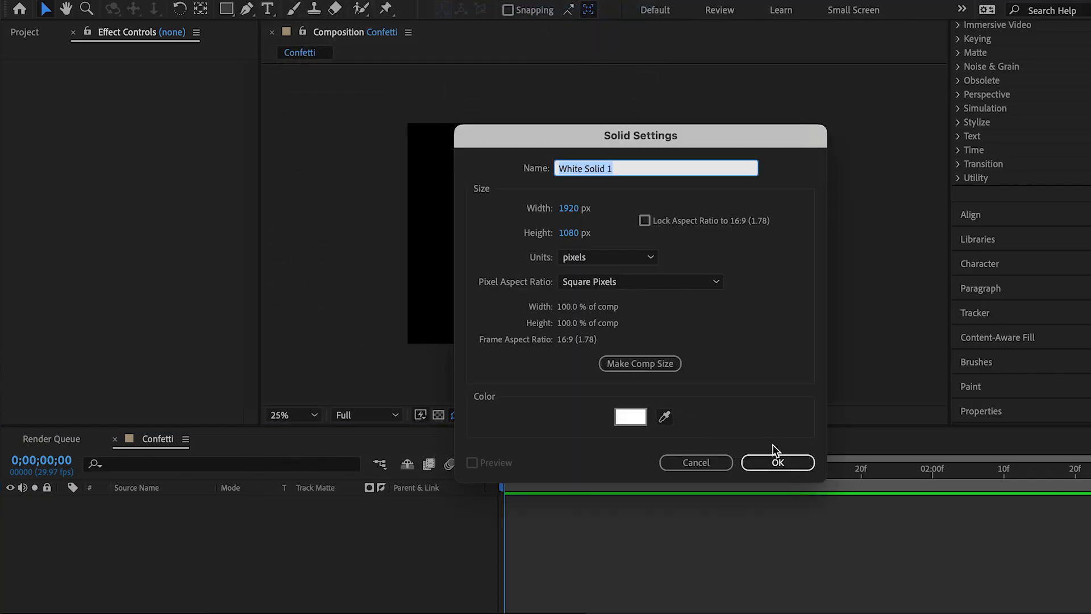
left_click(780, 465)
right_click(170, 503)
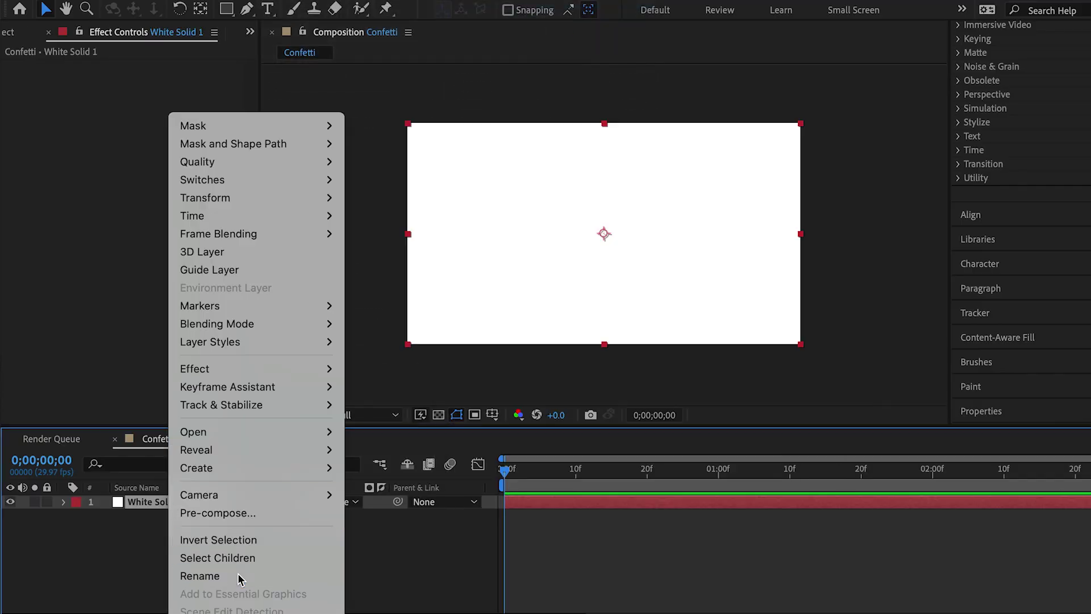
left_click(238, 575)
type("c")
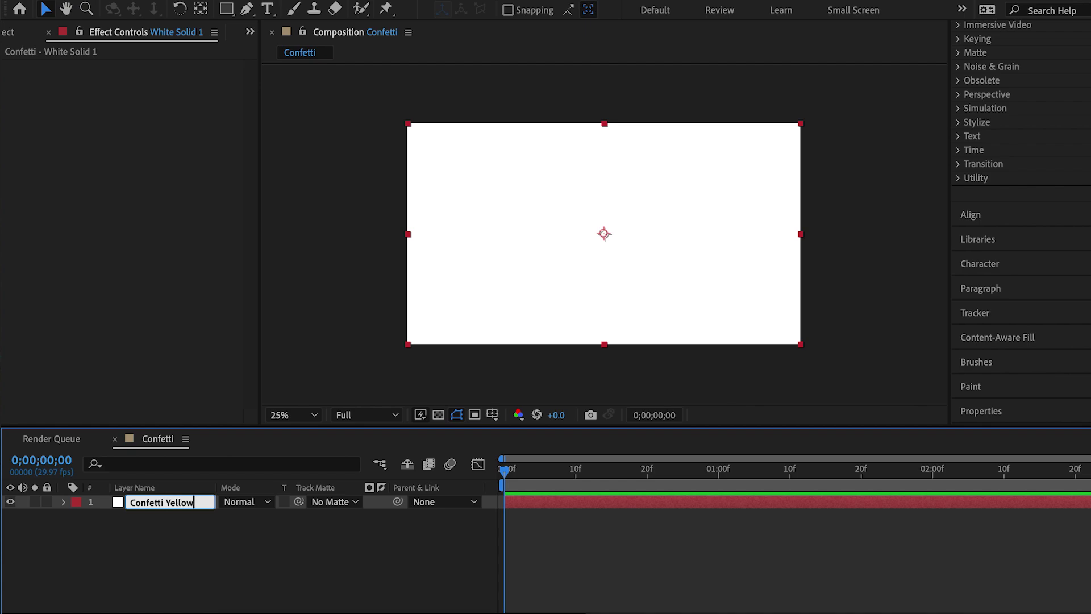
left_click(282, 562)
Step: Search 'particle' in Effects & Presets and apply CC Particle World to Confetti Yellow
scroll(1049, 191, "up", 5)
left_click(1035, 76)
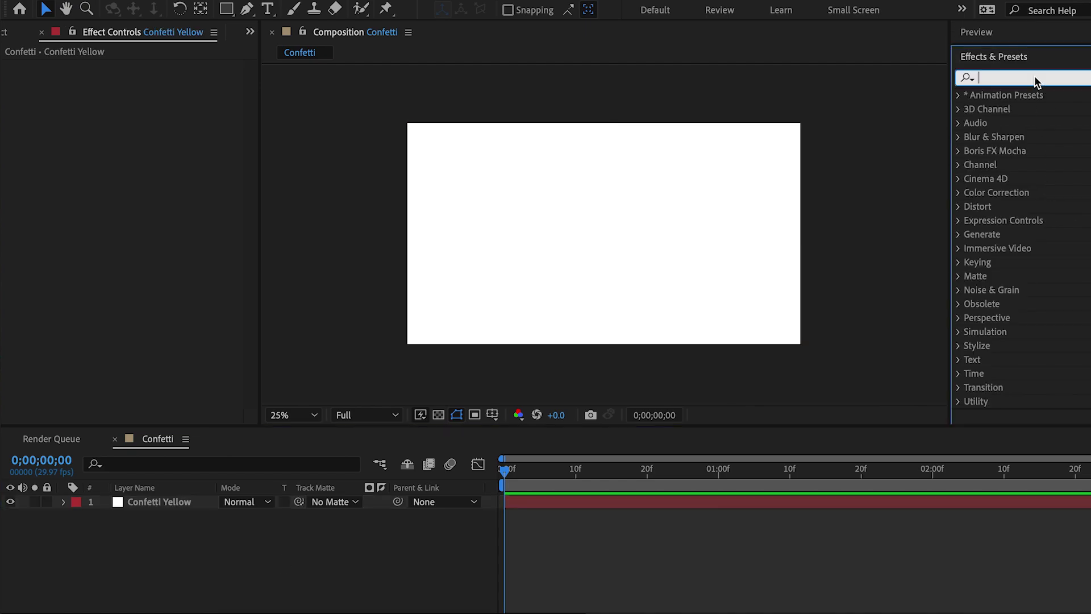
type("part")
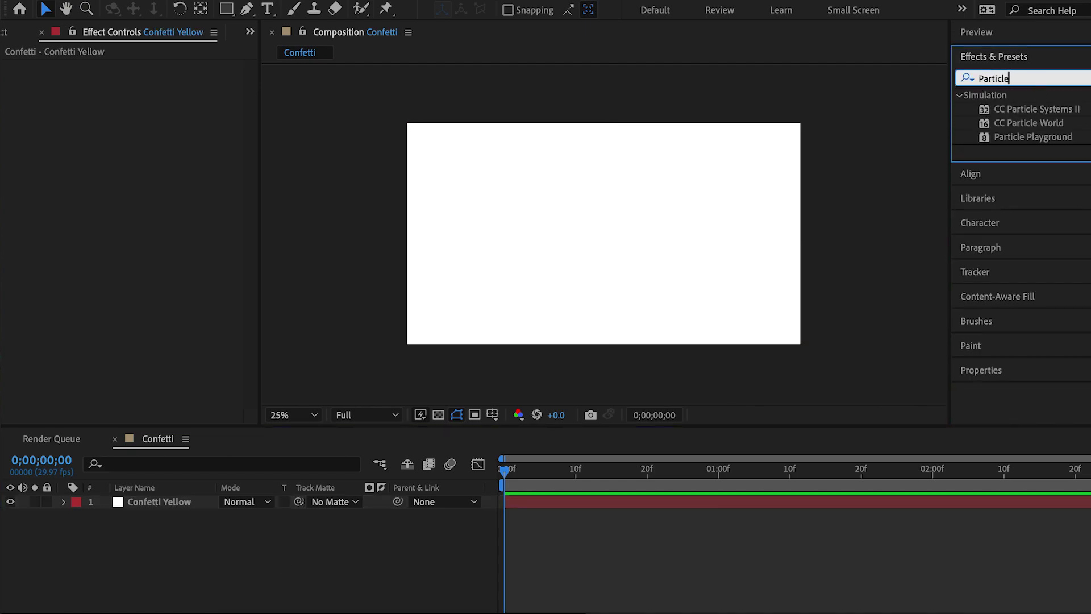
key("Return")
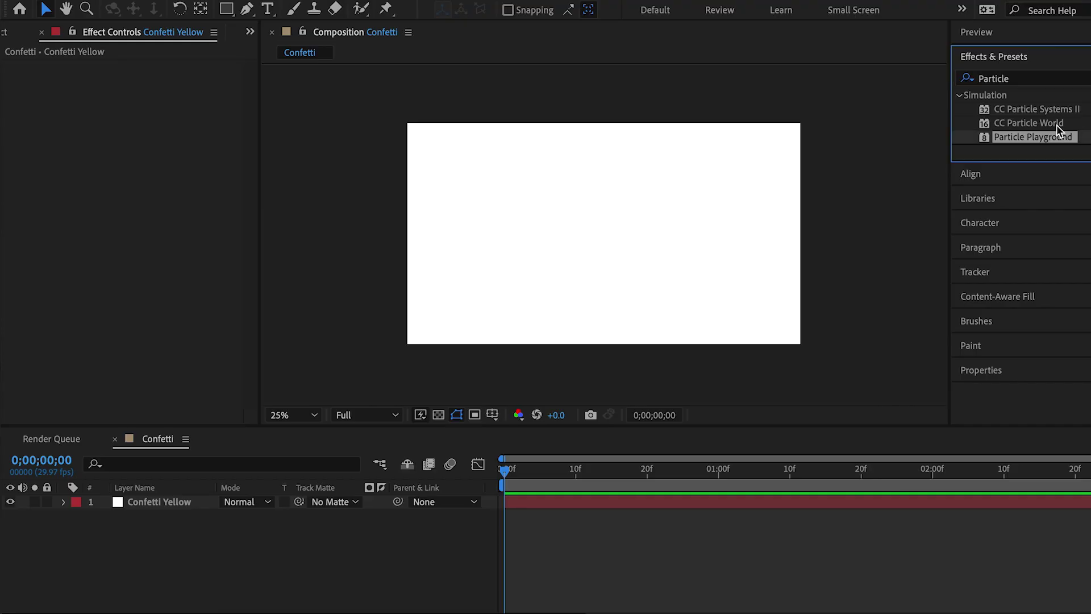
left_click_drag(1029, 123, 253, 502)
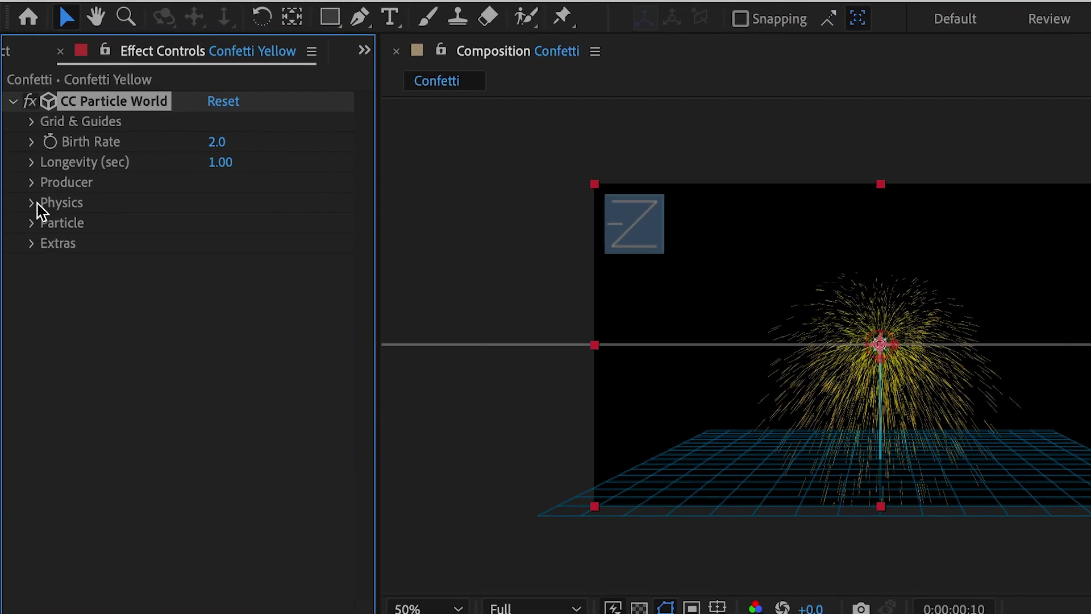
left_click(22, 136)
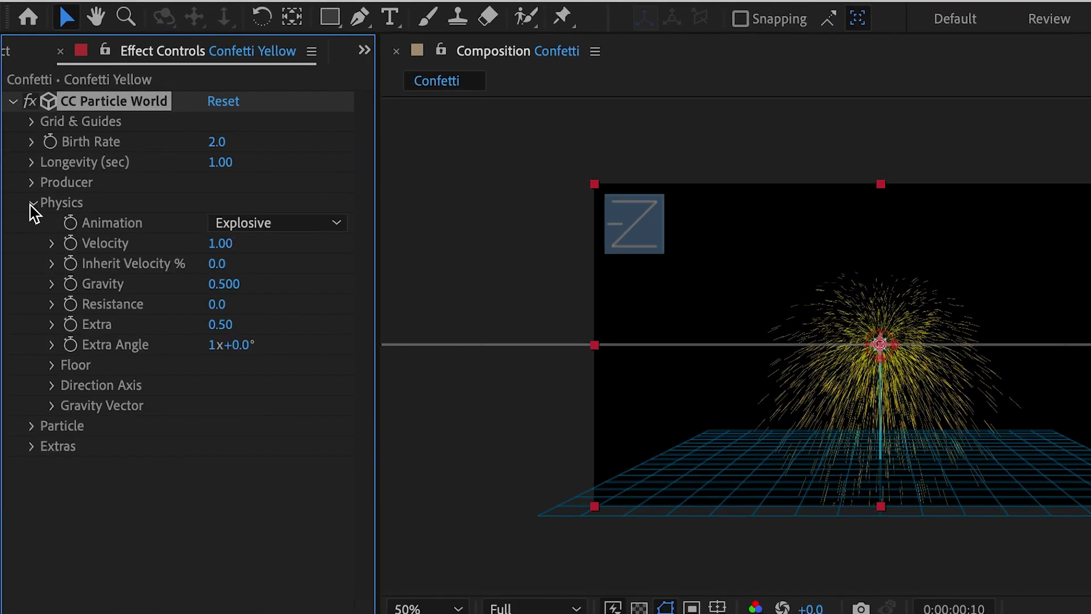
Step: Set the particle Death Color to yellow and Particle Type to QuadPolygon, then preview
left_click(31, 426)
scroll(31, 427, "down", 5)
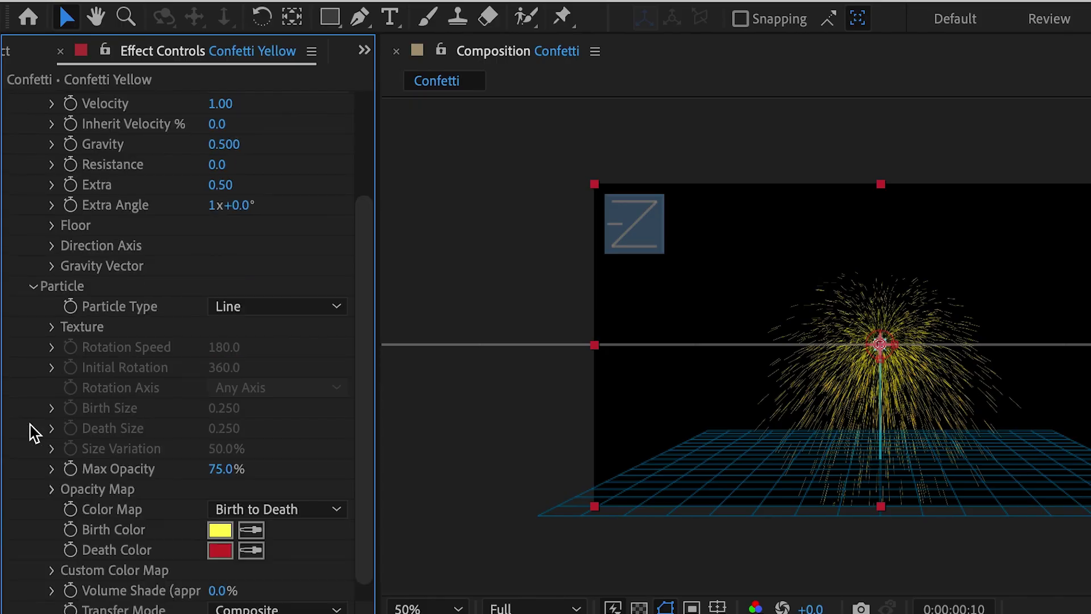
left_click(220, 550)
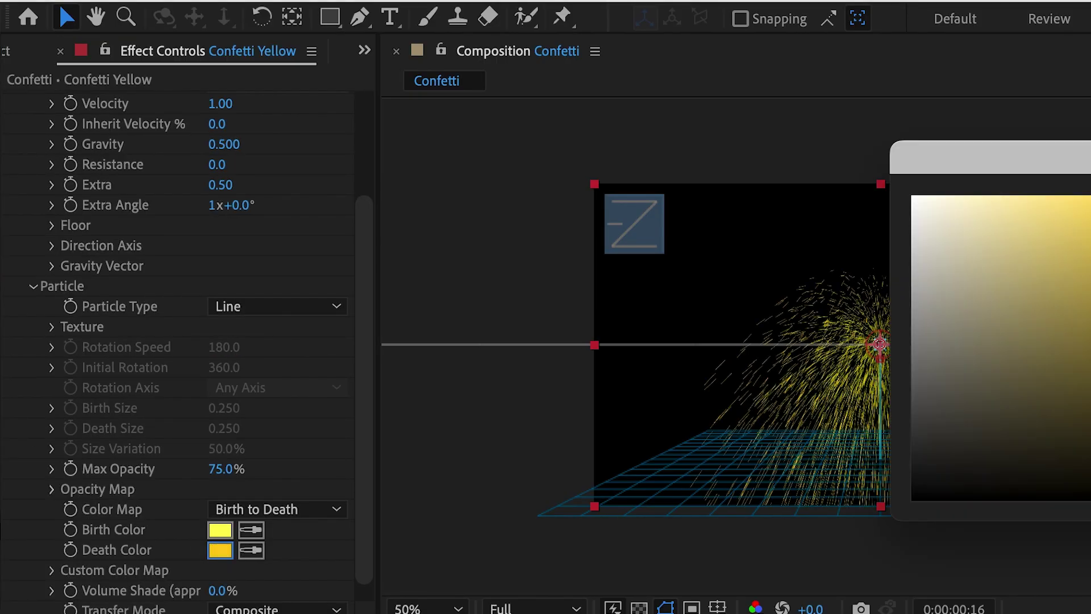
key("Return")
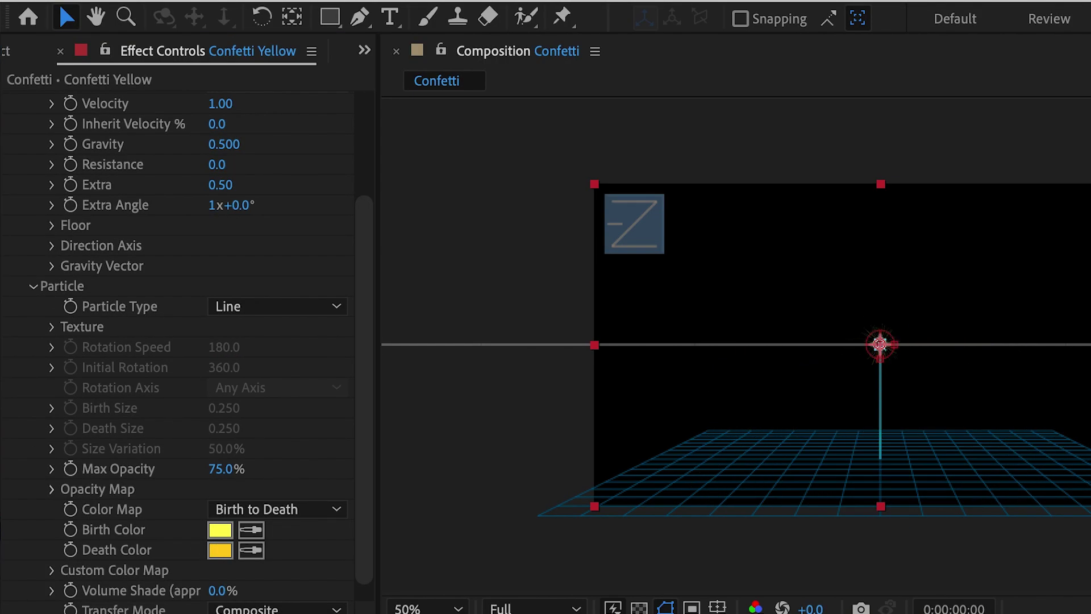
left_click(300, 308)
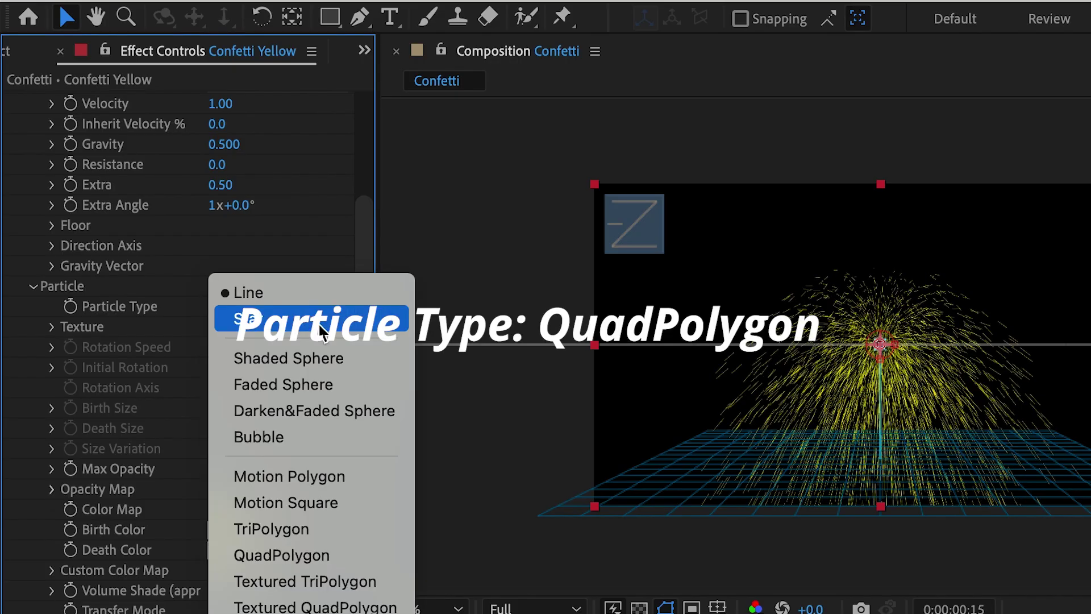
left_click(382, 564)
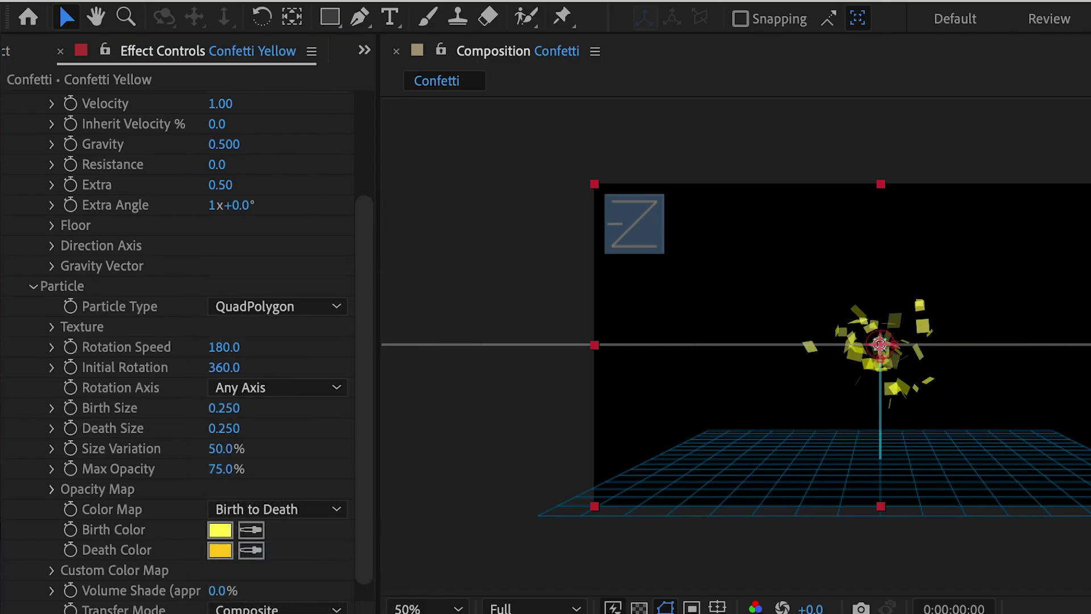
key("space")
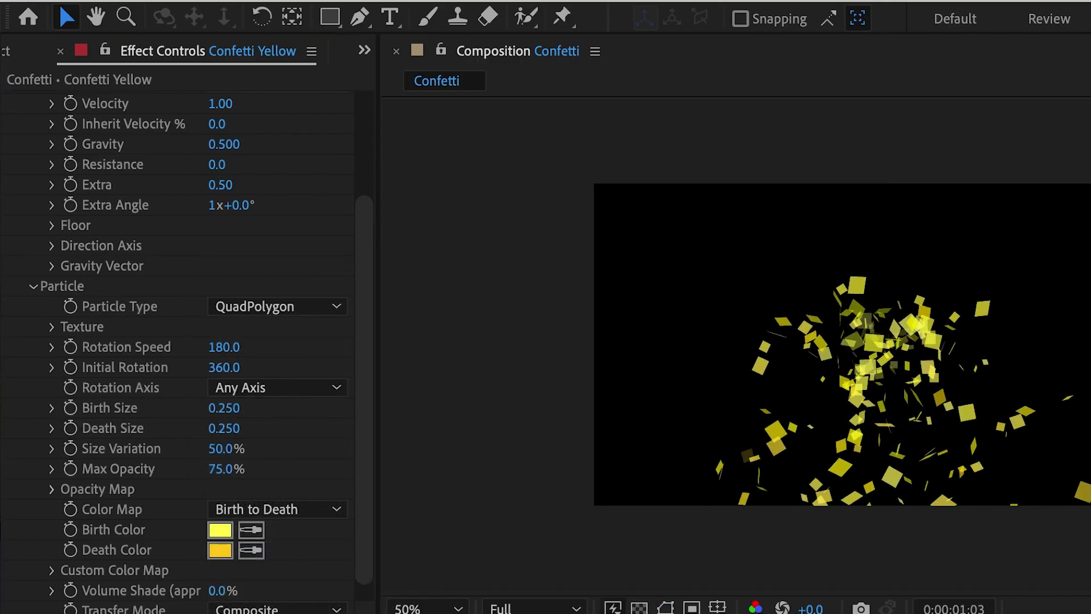
key("space")
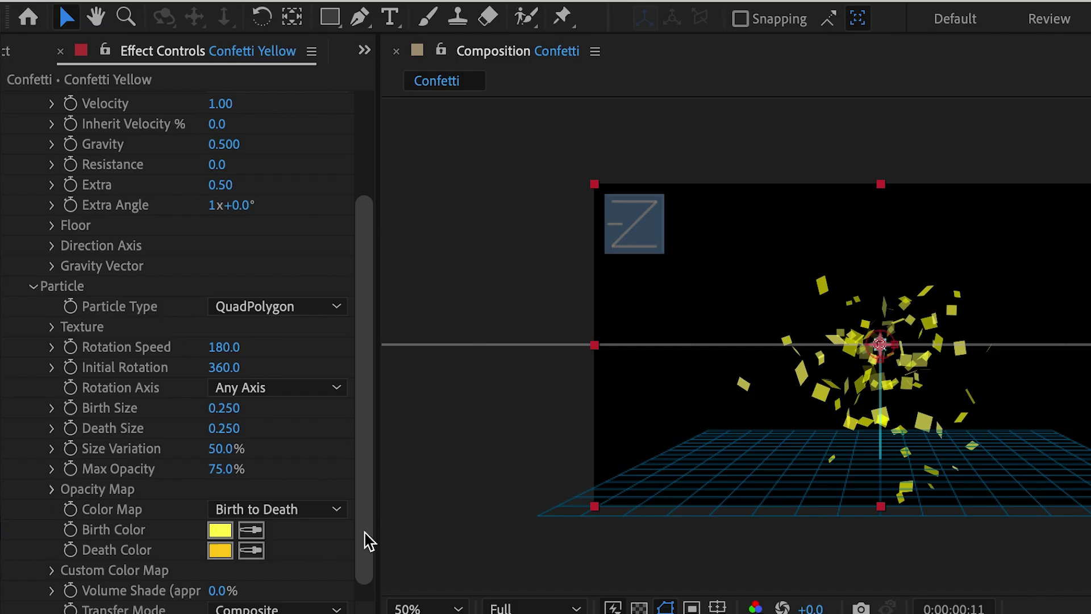
Step: Set Birth and Death Size to 0.2 and Max Opacity to 100%, then preview
left_click(229, 409)
type("0.2")
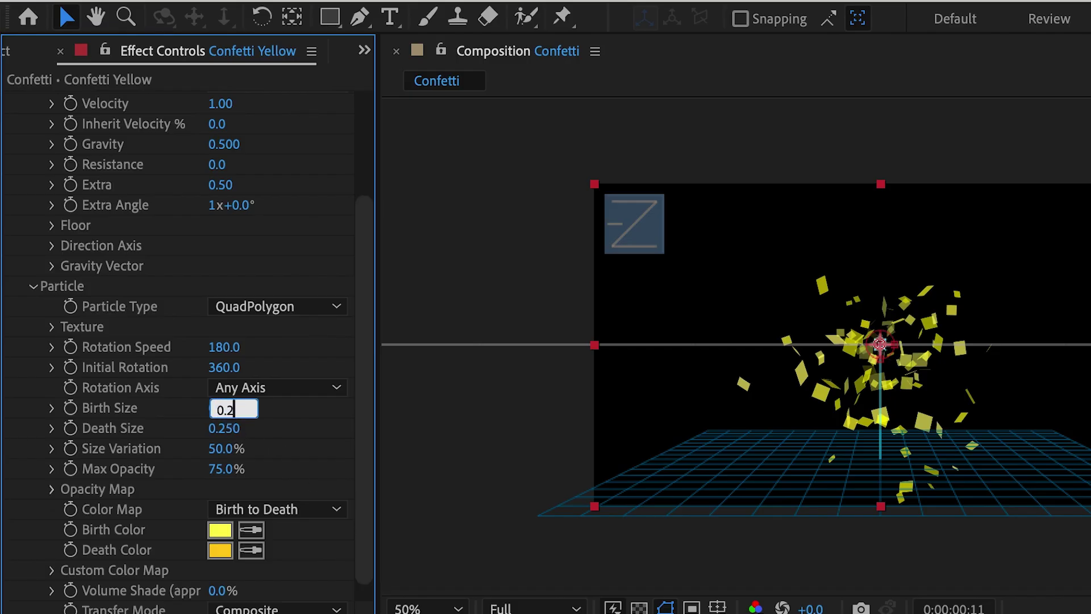
left_click(233, 430)
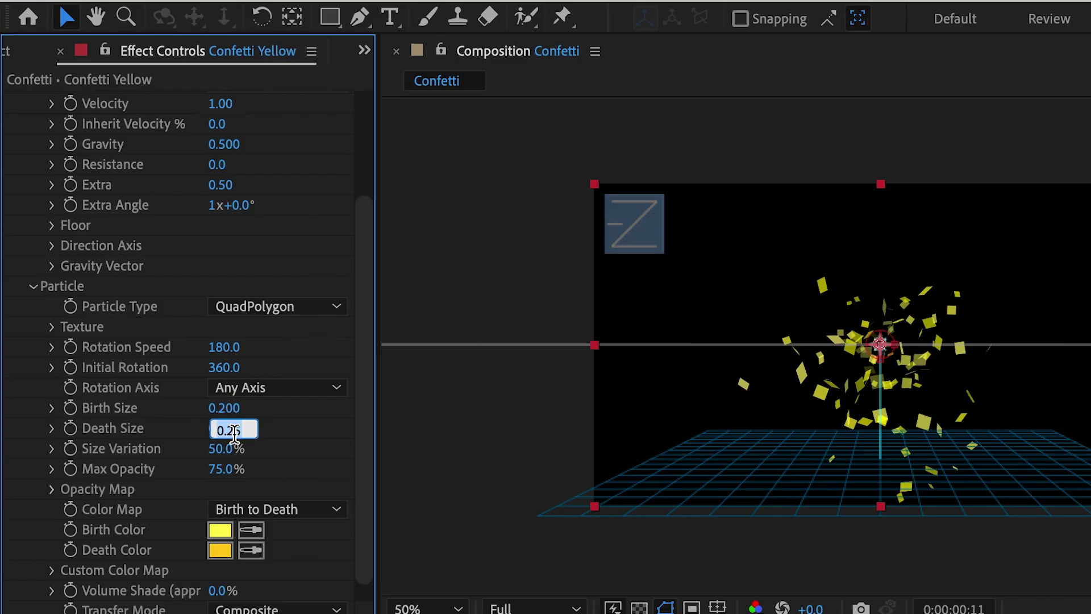
type("0")
key("Return")
left_click(226, 469)
type("10")
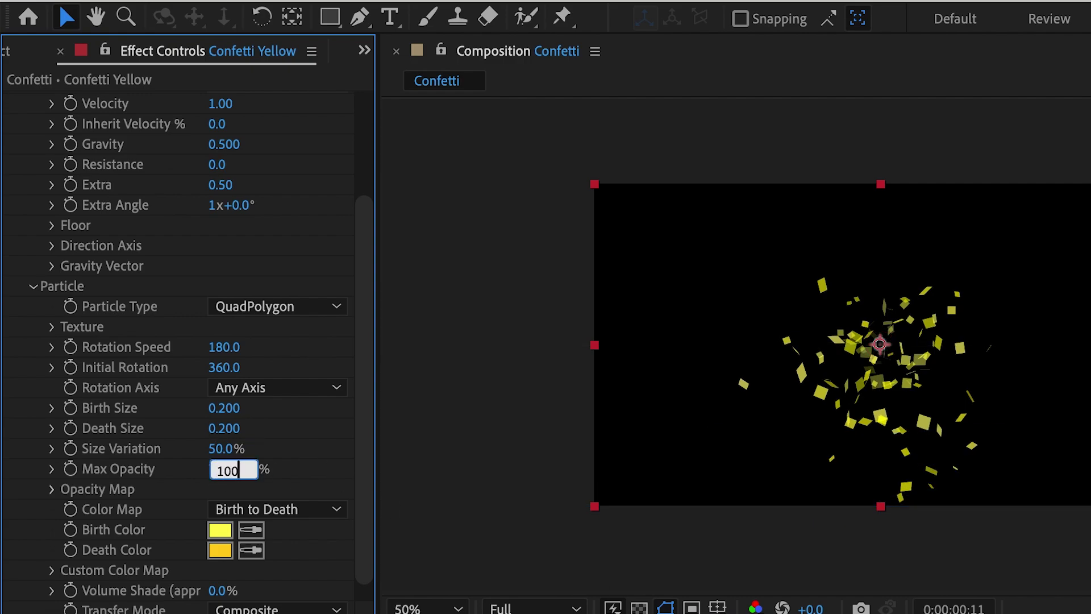
key("Return")
key("Home")
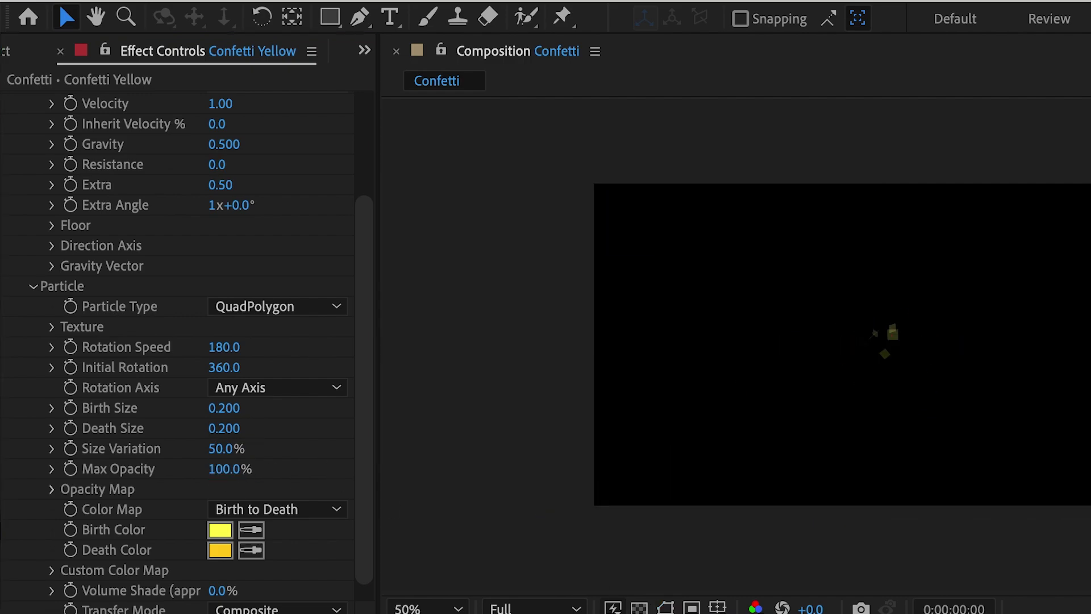
key("space")
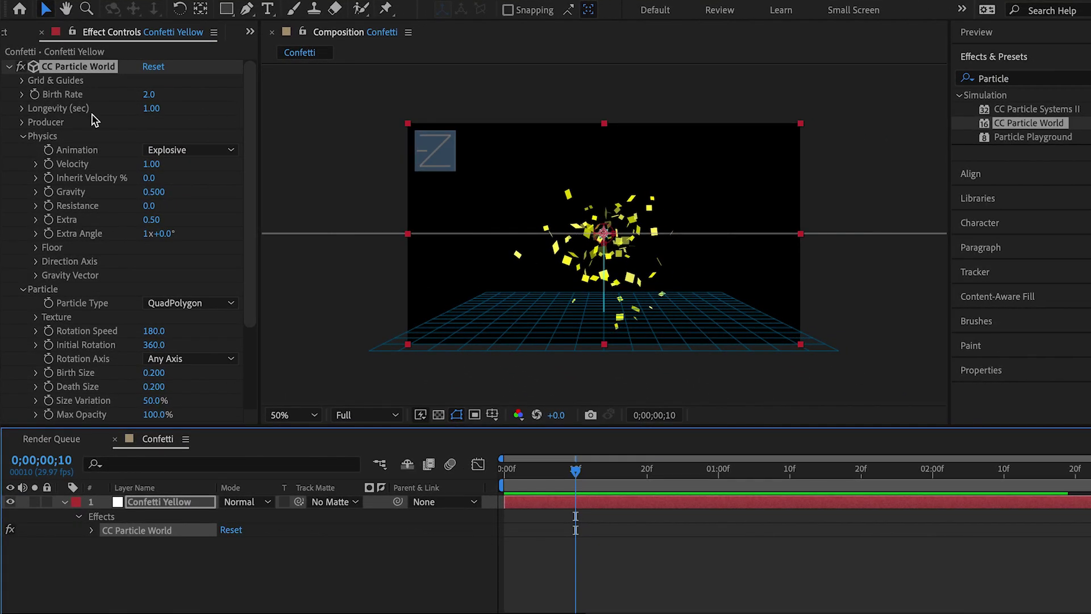
Step: Keyframe Birth Rate at 0 on frame 10 and 2 on frame 20
left_click(35, 94)
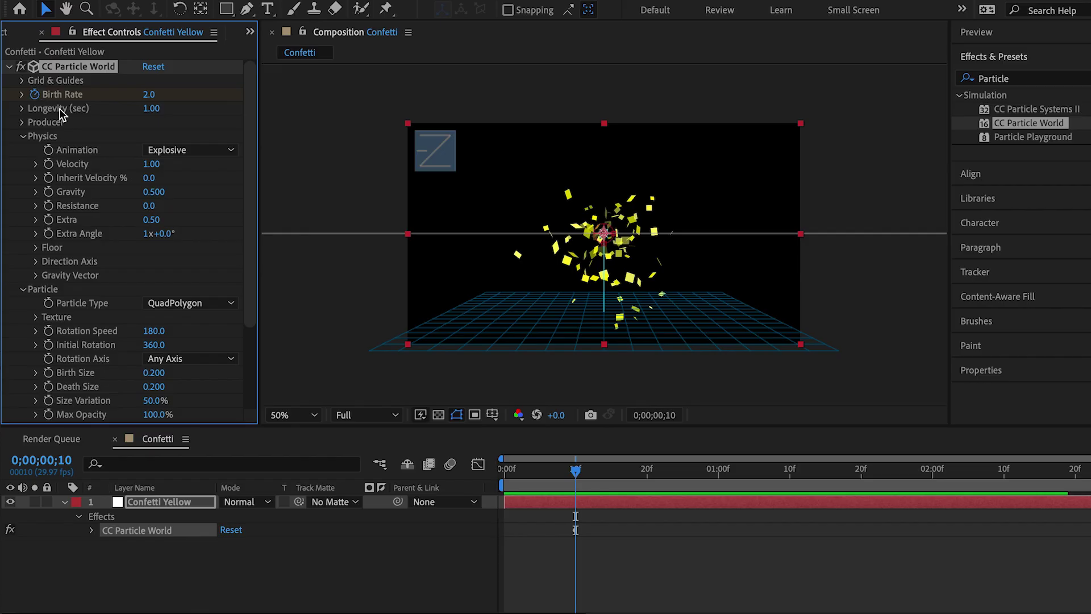
left_click(149, 95)
type("0")
key("Tab")
left_click_drag(578, 472, 650, 482)
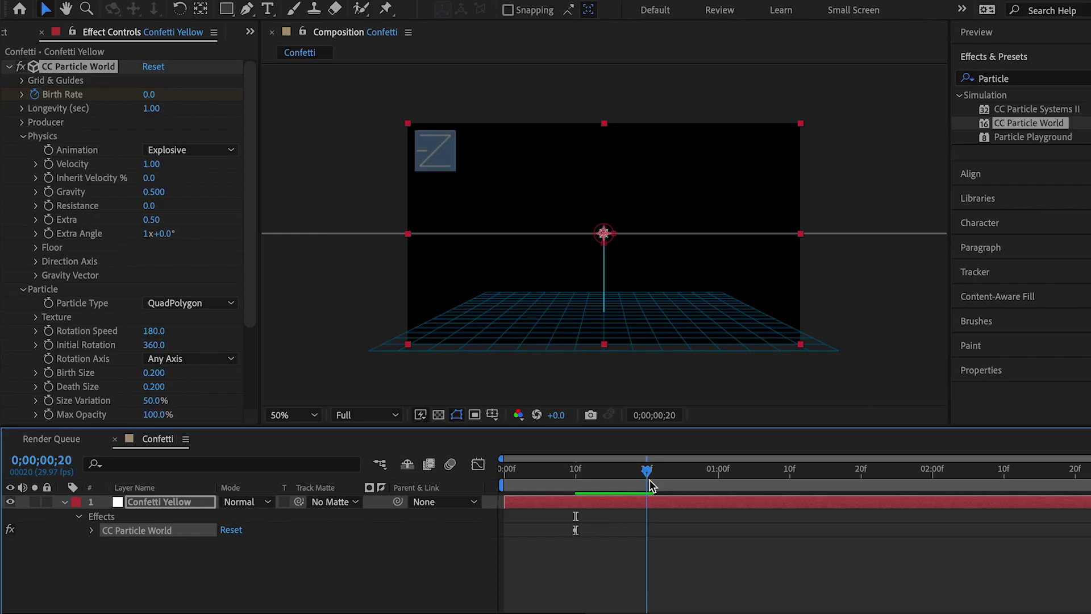
key("ctrl+v")
left_click(148, 94)
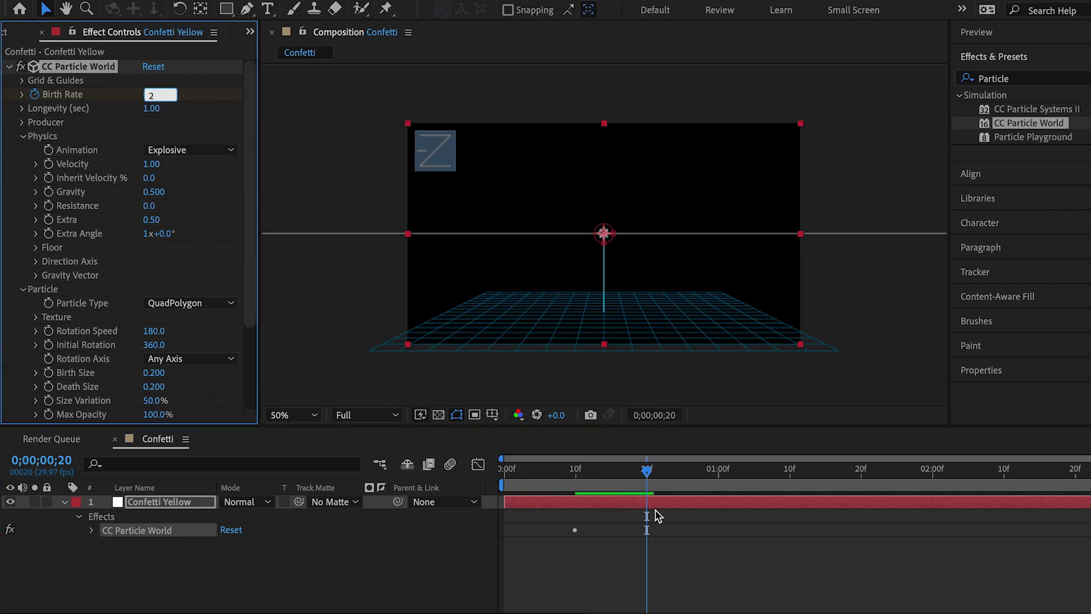
left_click(650, 475)
Step: Keyframe Birth Rate back to 0 at 1;10 and preview the burst
left_click_drag(648, 473, 793, 484)
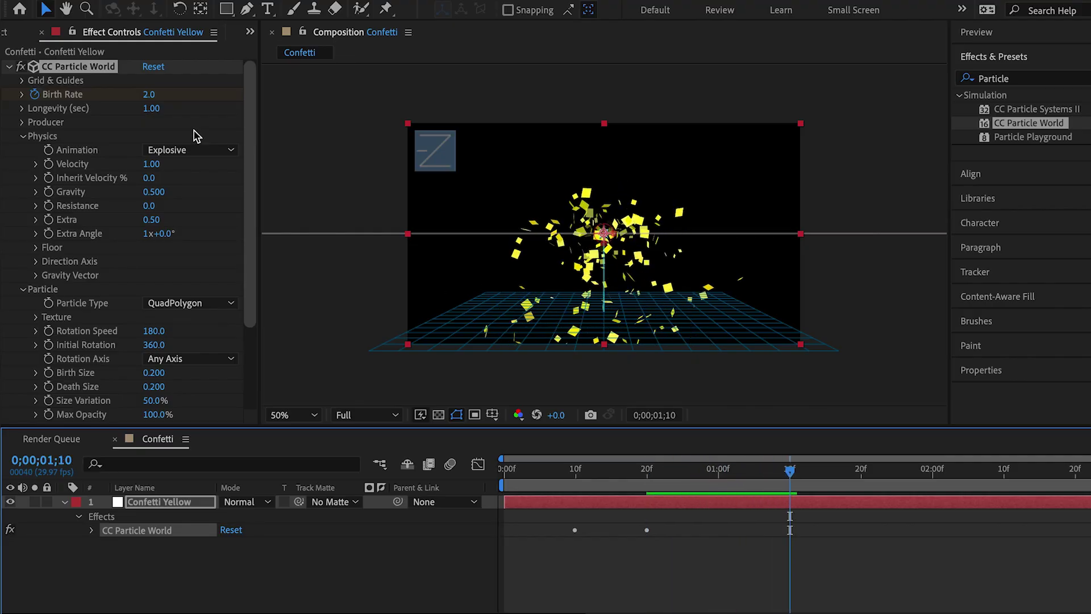
left_click(151, 94)
type("0")
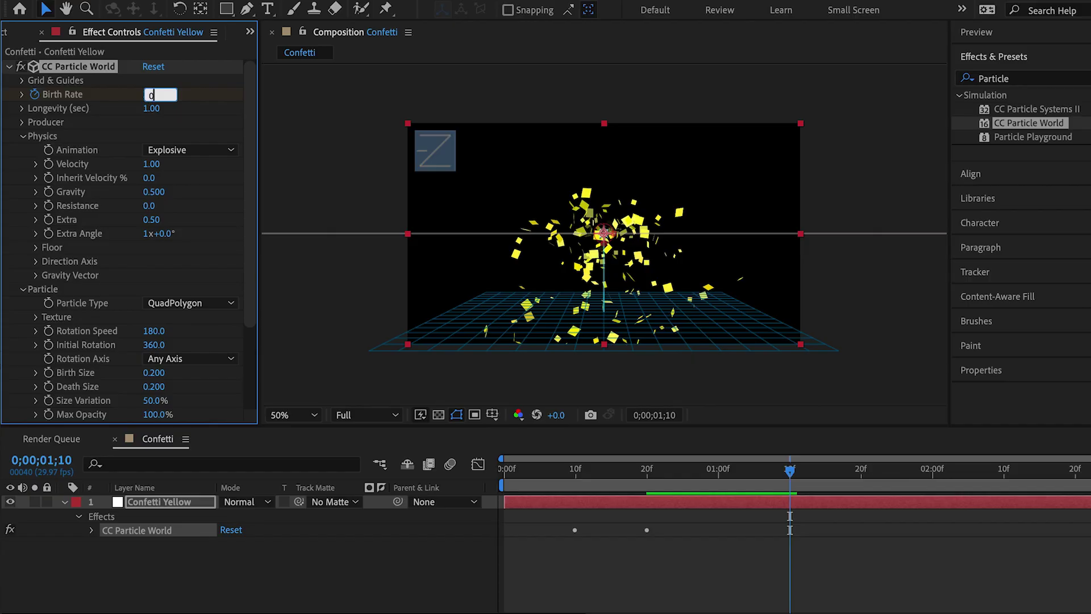
key("Tab")
left_click(538, 493)
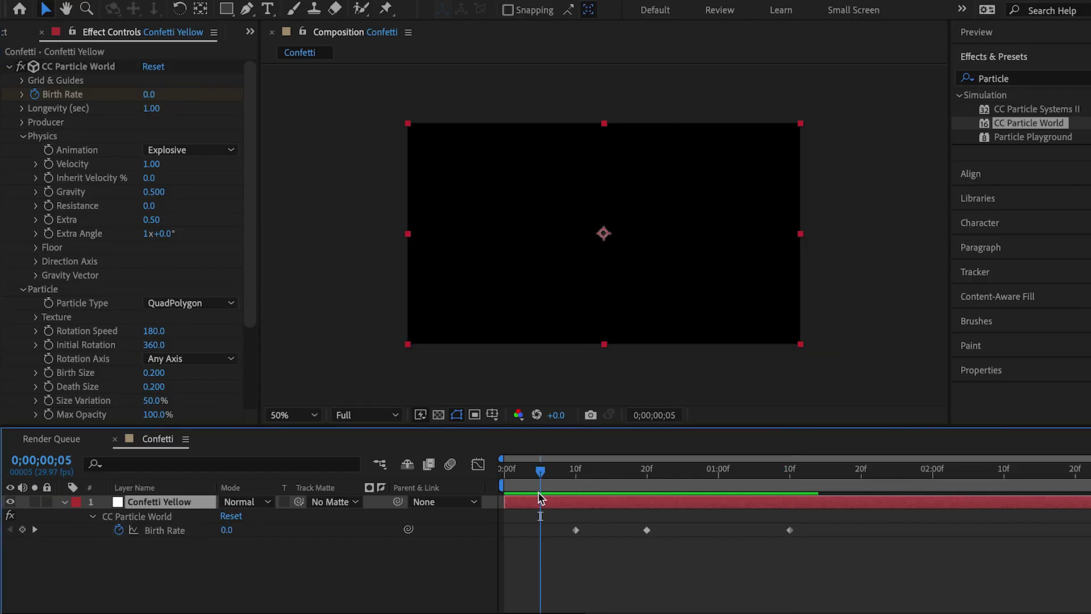
key("space")
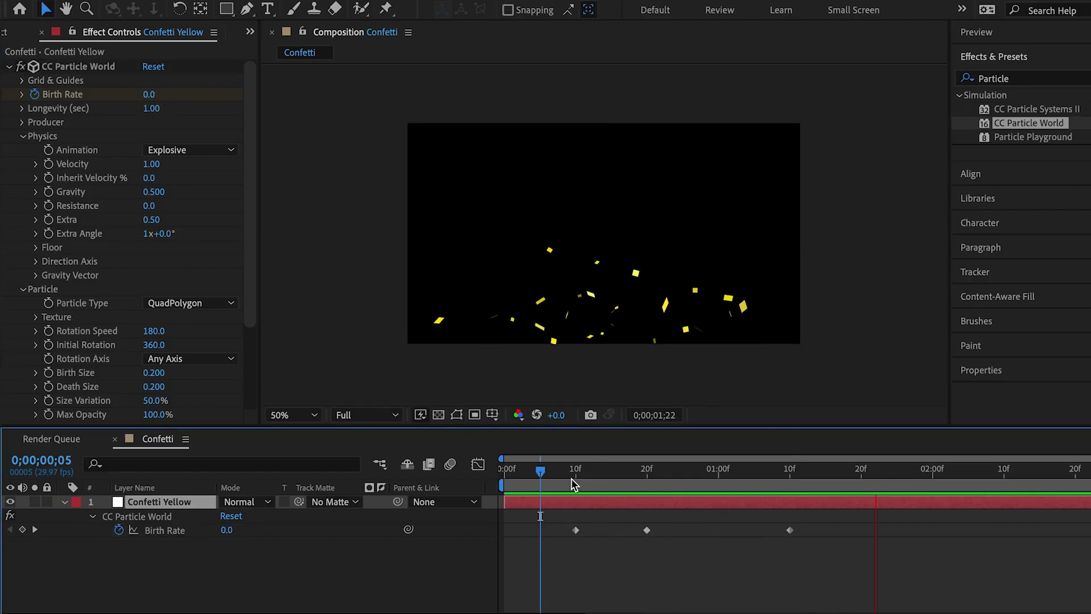
left_click(517, 471)
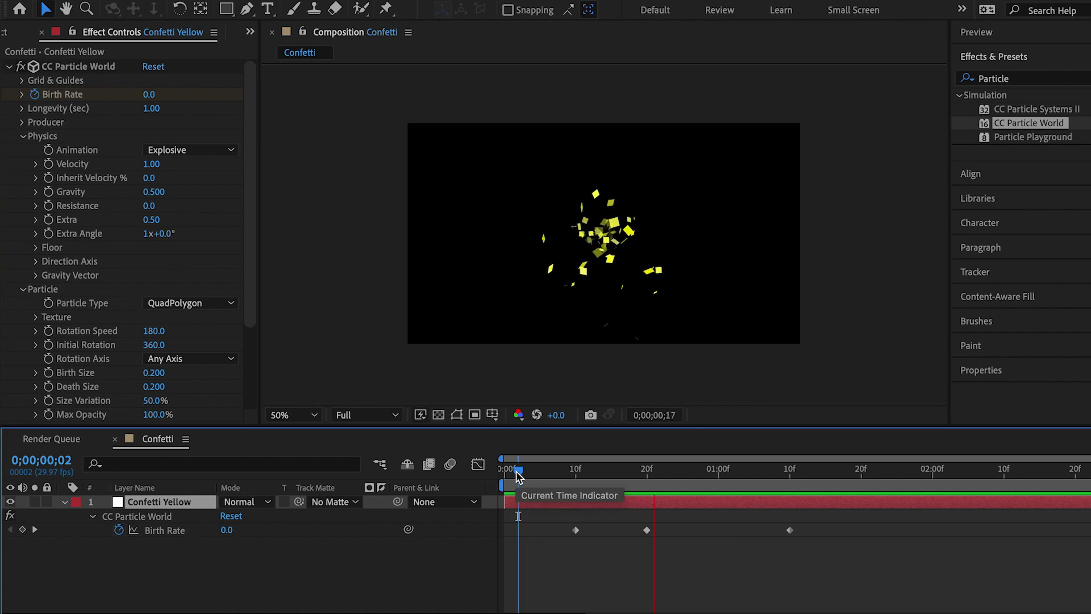
Step: Raise Physics Velocity to 2.00 and preview the faster burst
left_click_drag(516, 472, 576, 472)
left_click(149, 177)
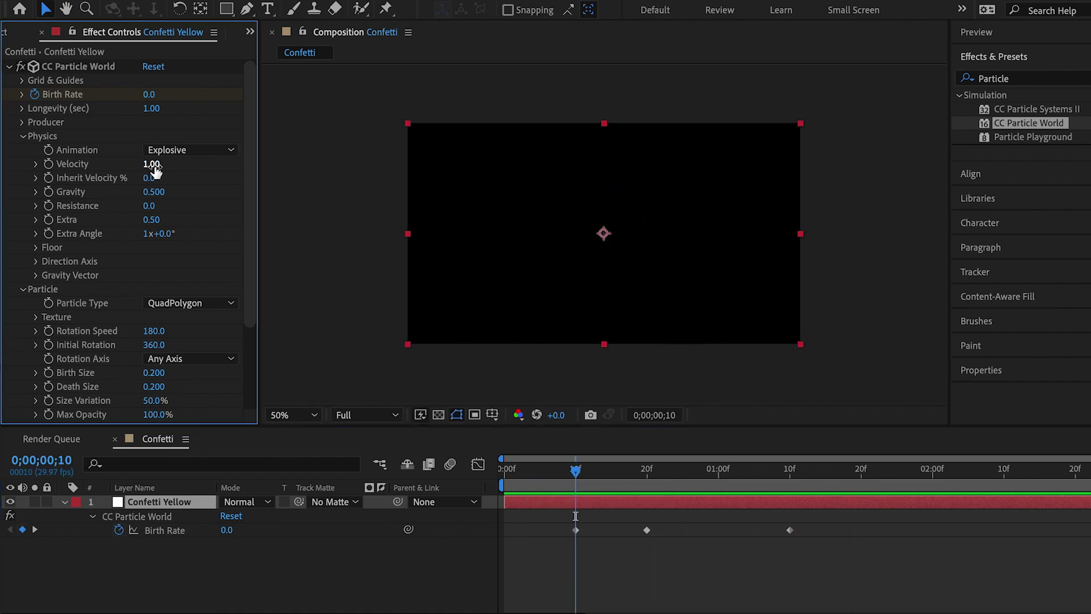
left_click(154, 165)
type("2")
key("Return")
left_click_drag(548, 472, 494, 476)
key("space")
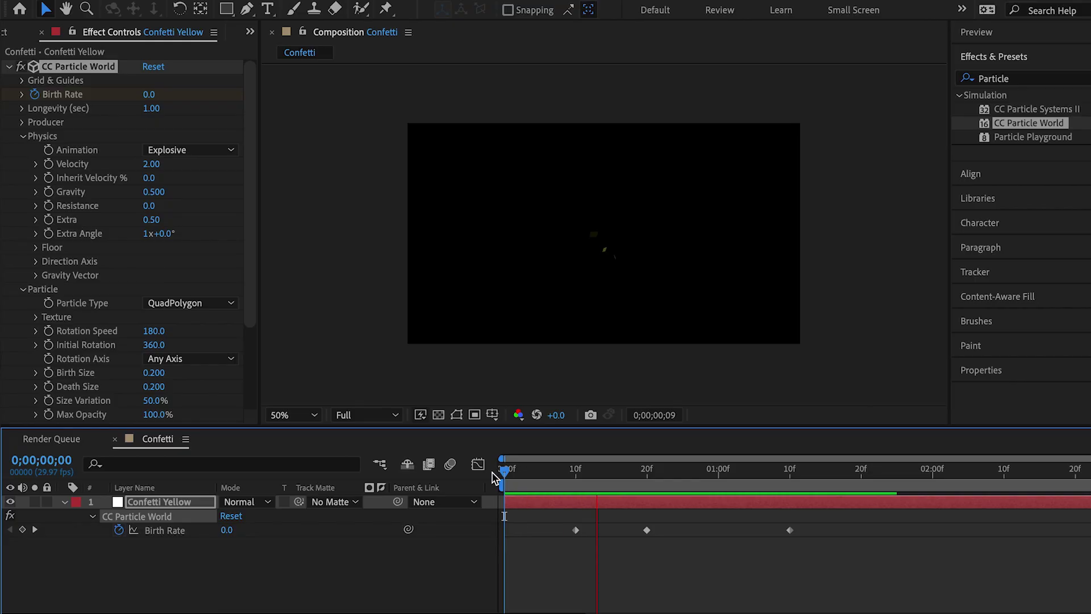
Step: Expand the Producer group to show its position and radius settings
left_click(23, 123)
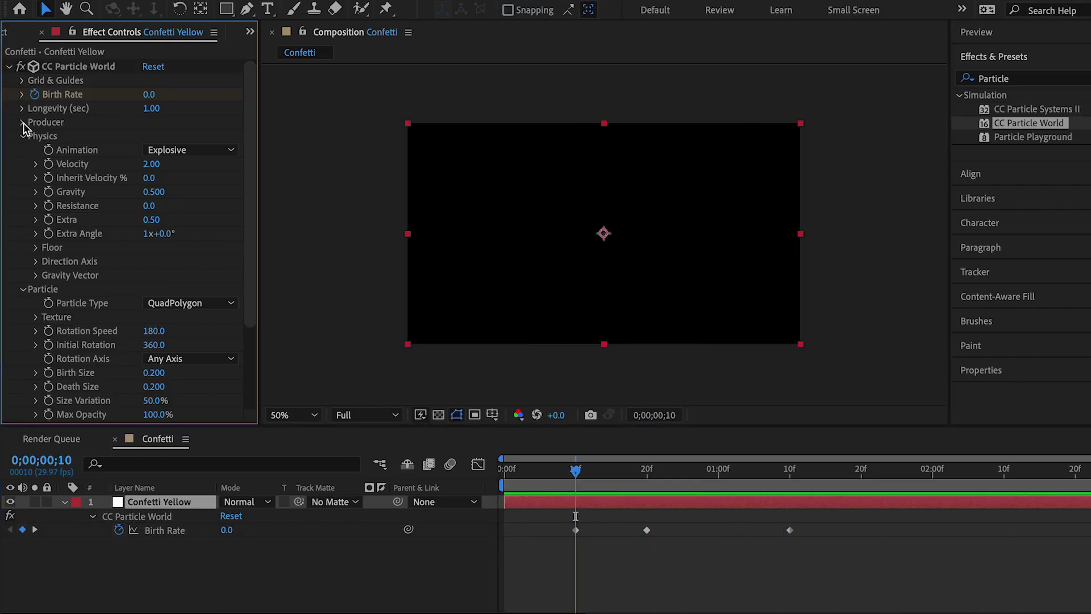
left_click(22, 123)
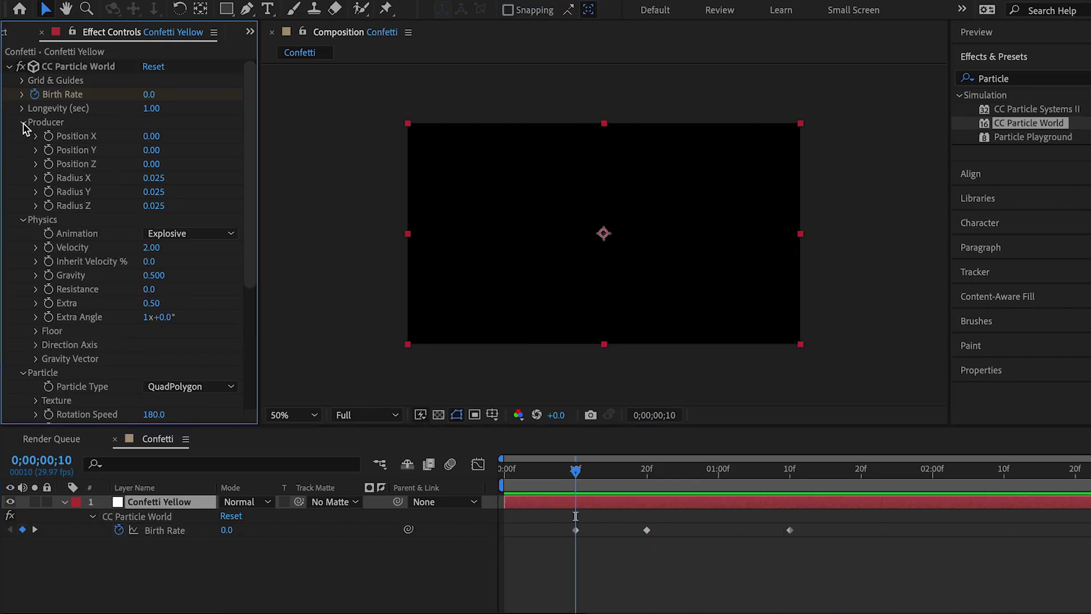
left_click(47, 138)
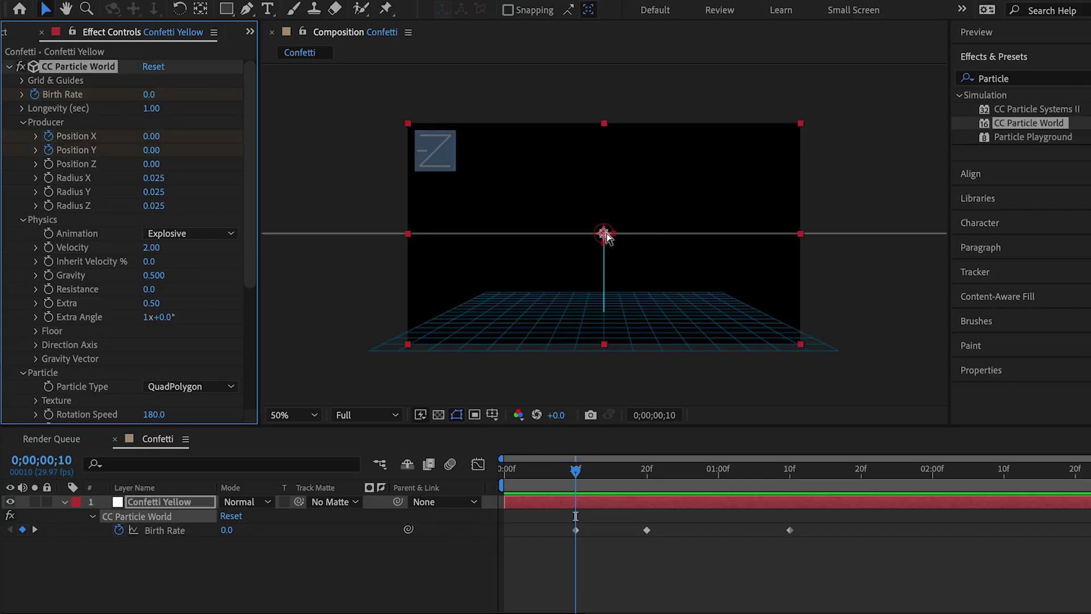
Step: Move the producer lower right at frame 10 and upper left at frame 20
left_click_drag(606, 234, 715, 301)
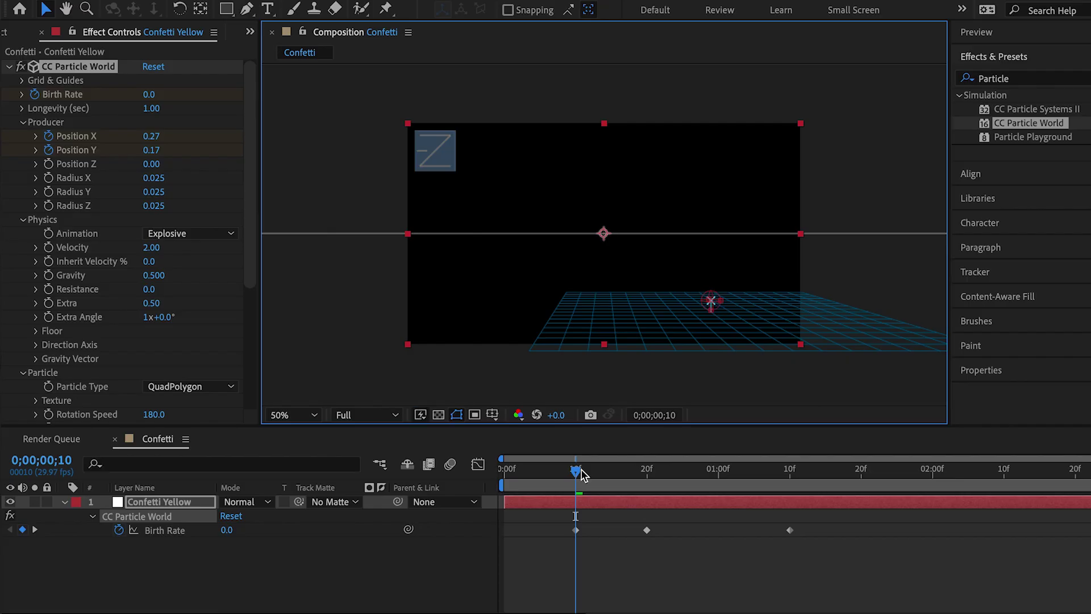
left_click_drag(579, 470, 651, 485)
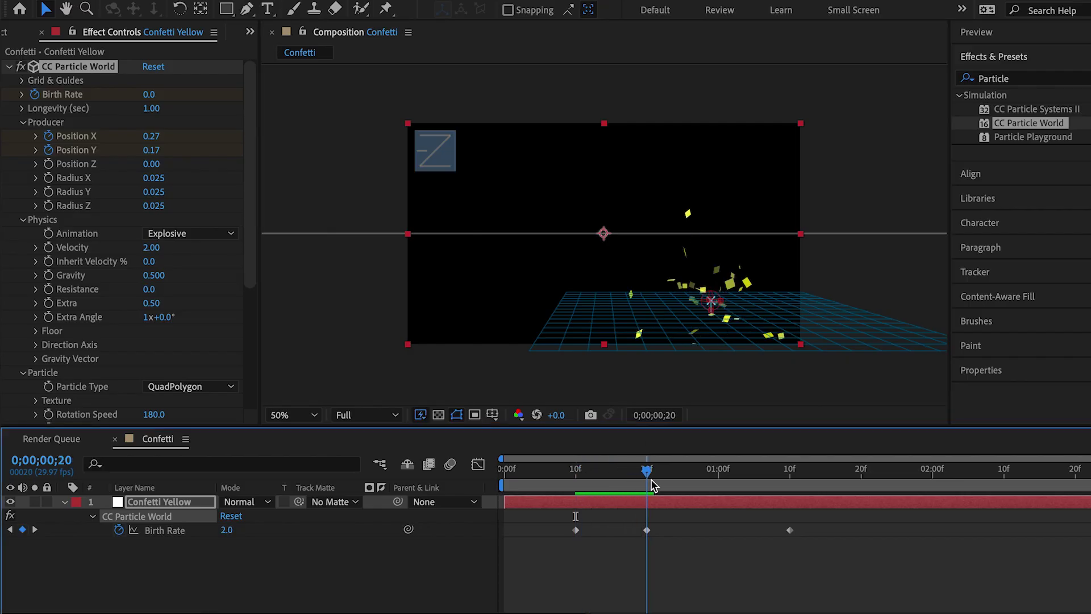
left_click_drag(713, 304, 555, 206)
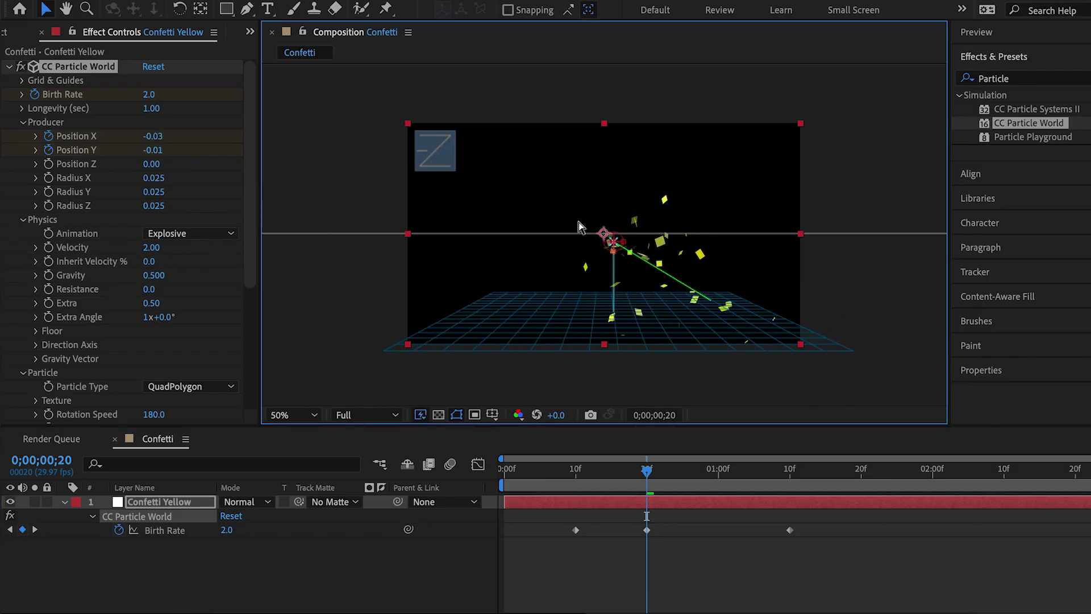
left_click(577, 475)
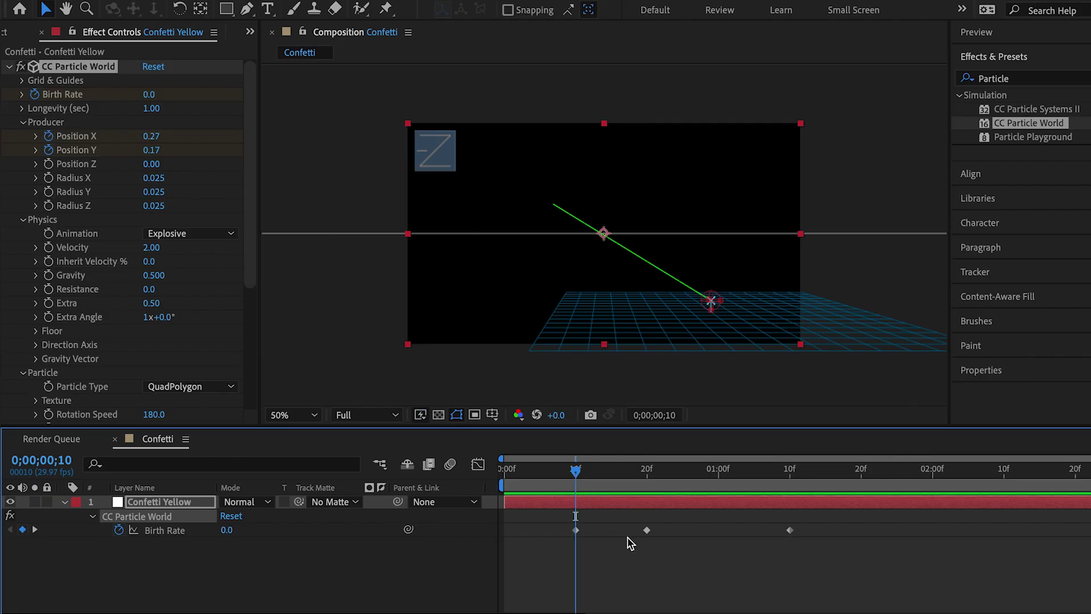
left_click(643, 469)
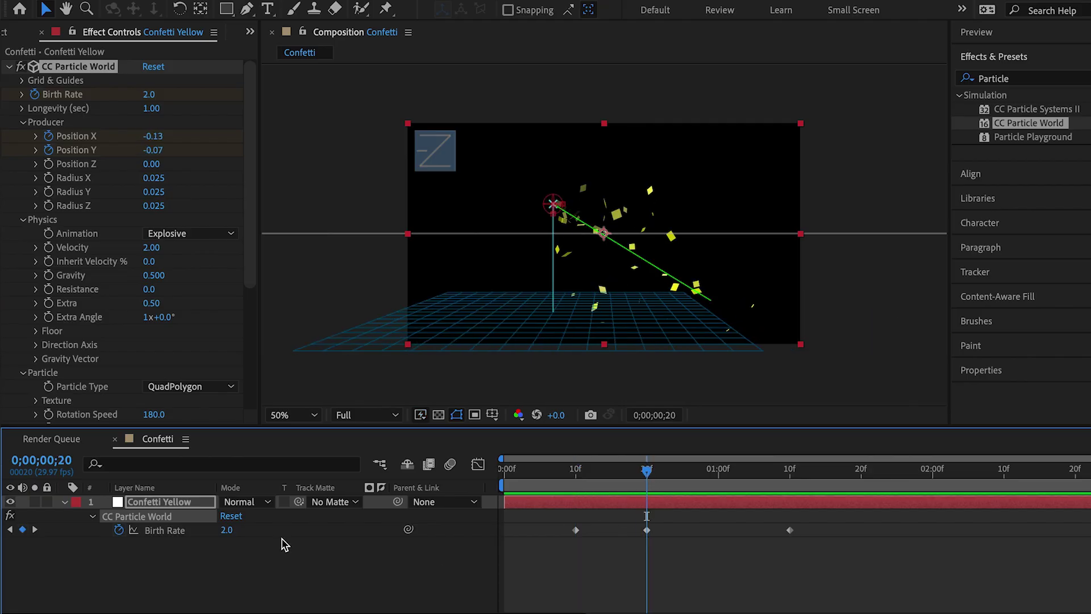
Step: Raise the frame-20 Birth Rate keyframe to 3.0 and preview the moving burst
left_click(647, 530)
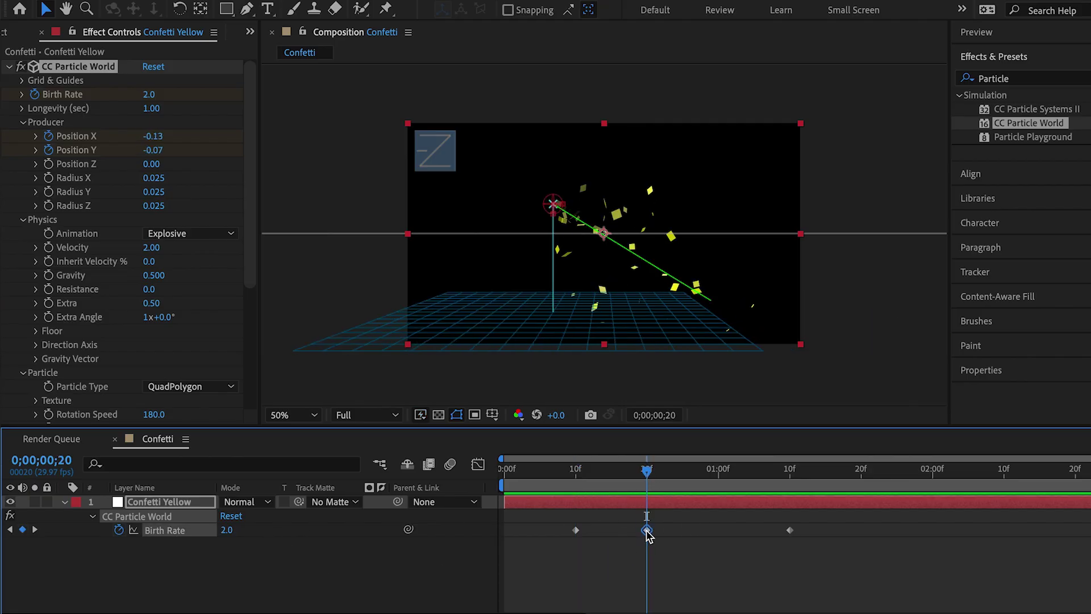
left_click(226, 531)
type("3")
key("Return")
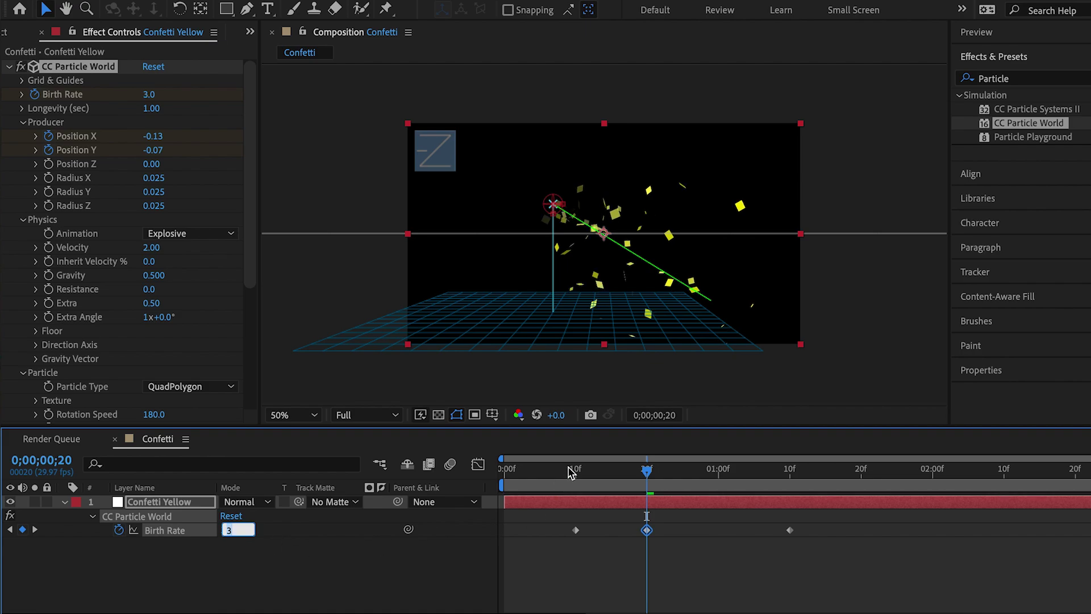
left_click_drag(570, 469, 520, 472)
key("space")
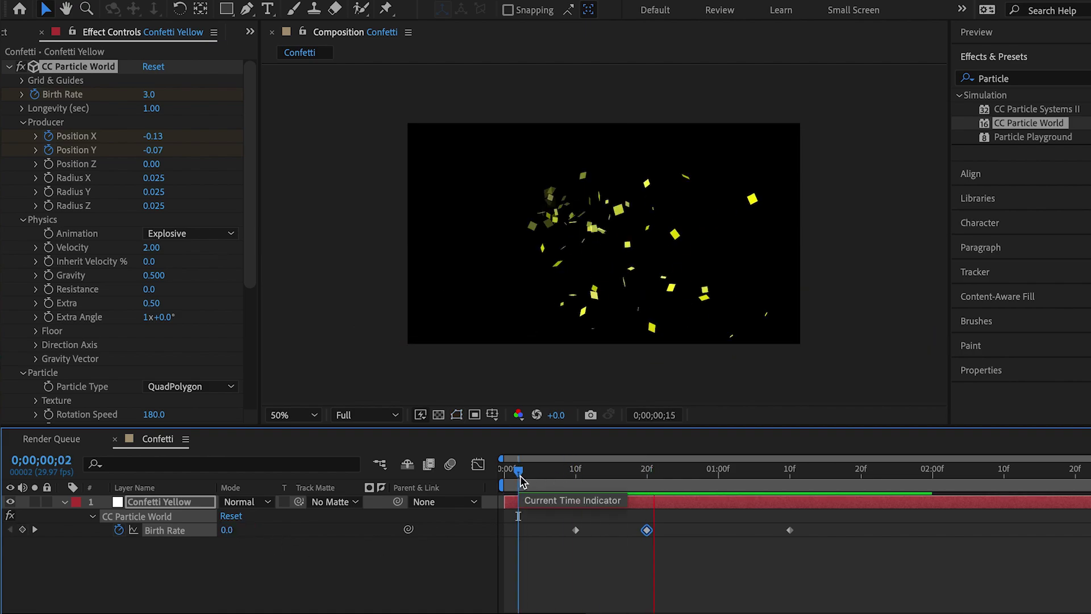
left_click(571, 472)
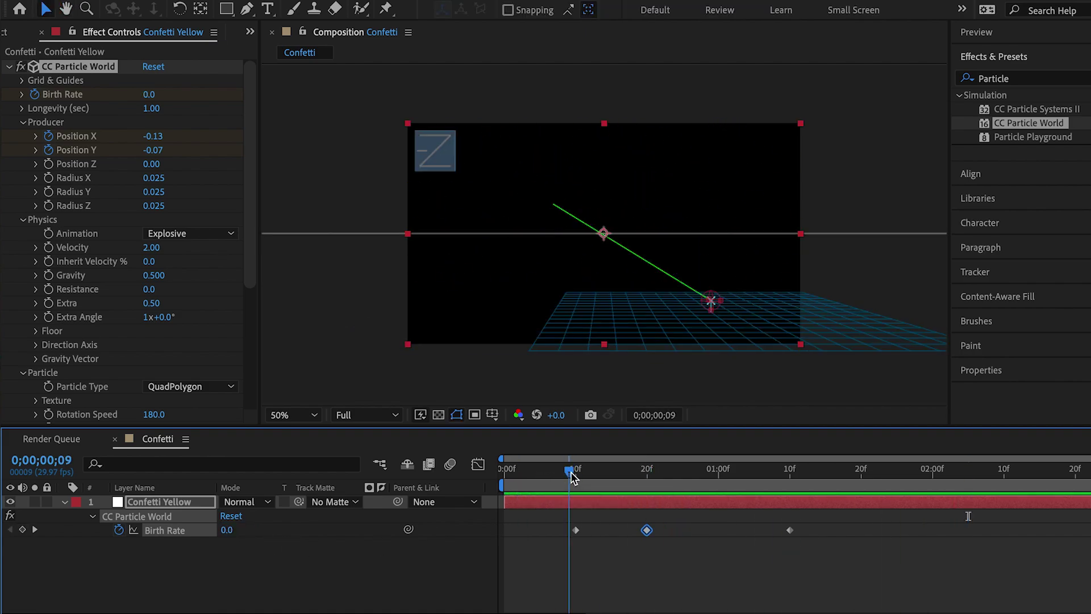
scroll(242, 298, "down", 5)
Step: Drive Rotation Speed with a time*1000 expression and preview the spinning confetti
scroll(244, 338, "down", 1)
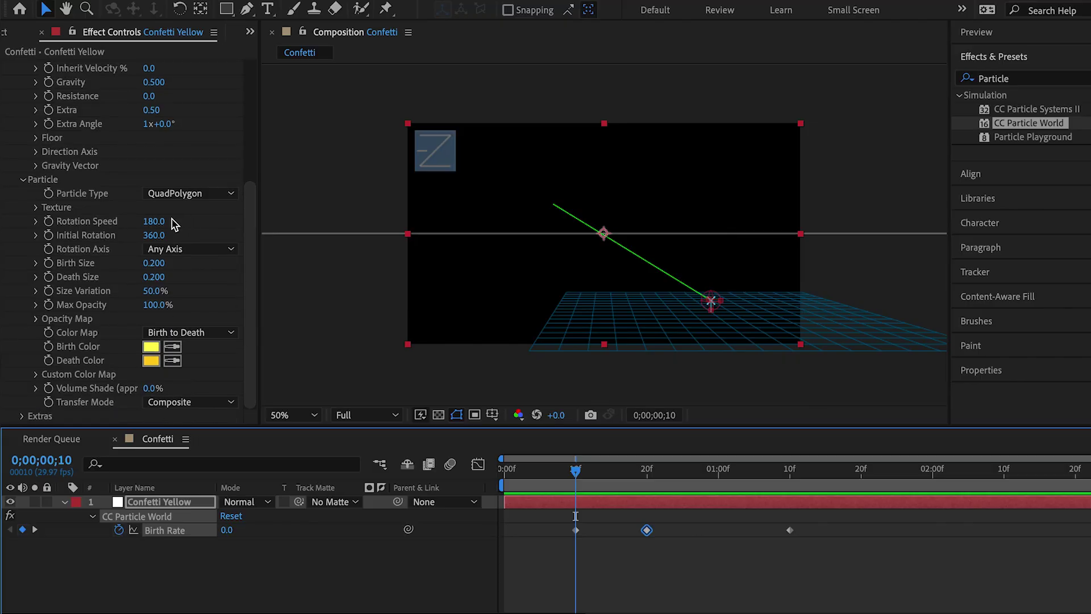
left_click(50, 222, "alt")
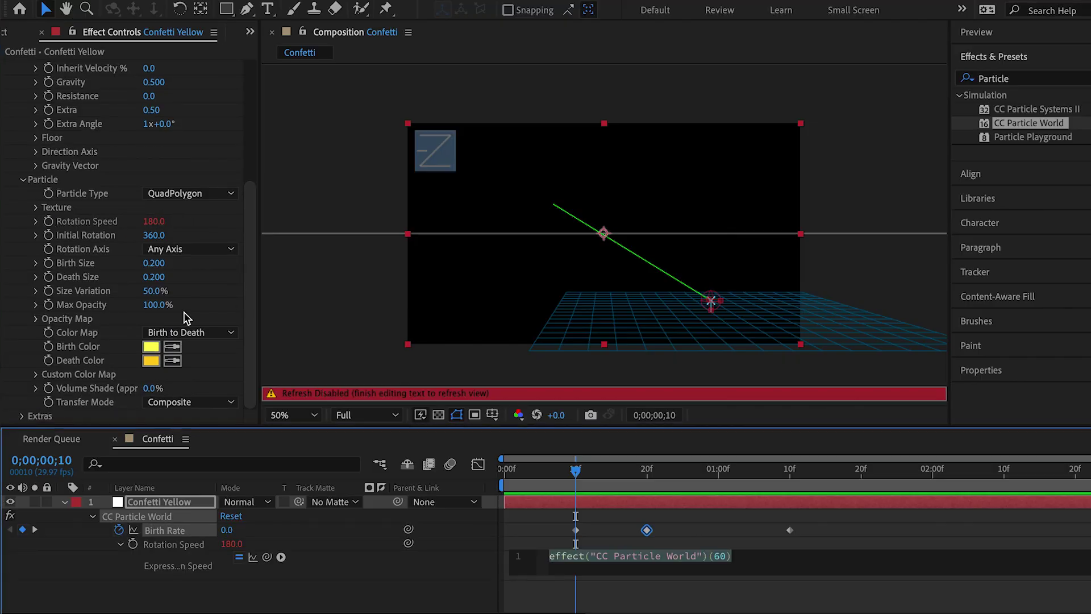
type("ti")
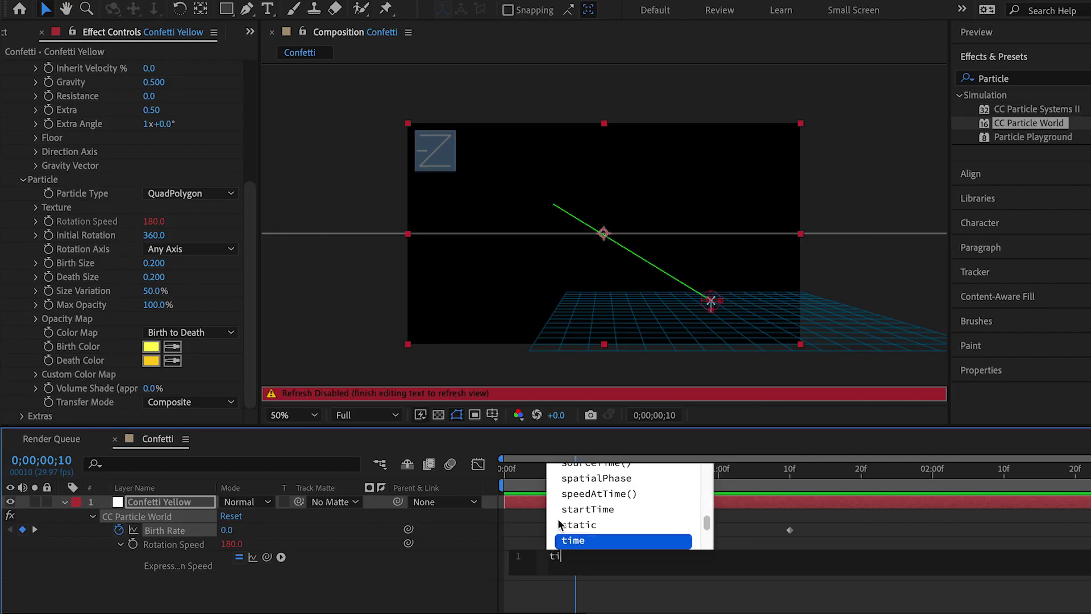
type("me*1")
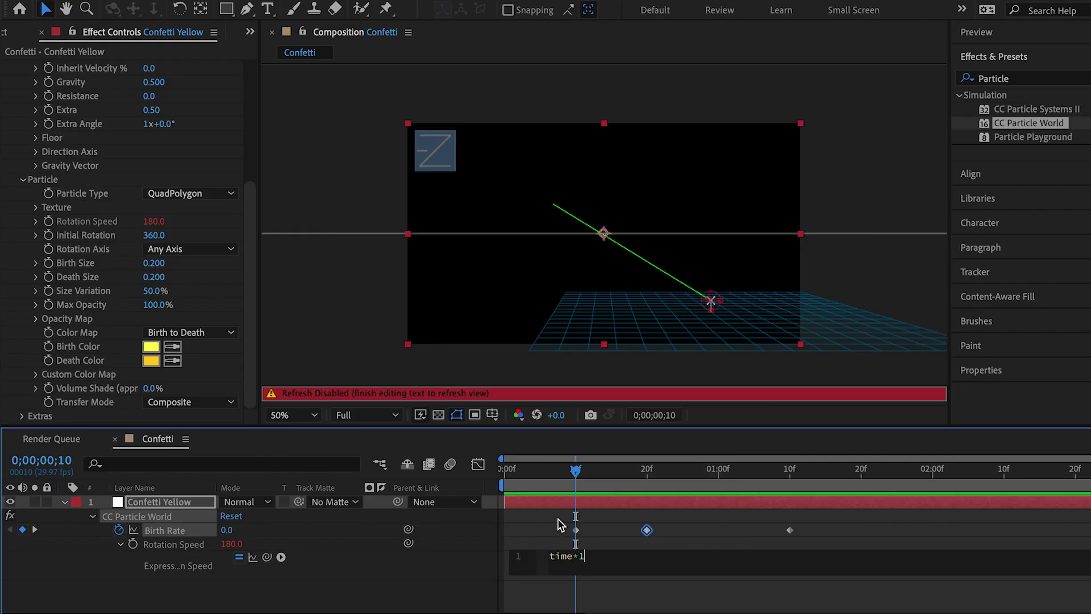
type("000")
left_click(547, 471)
key("Home")
key("space")
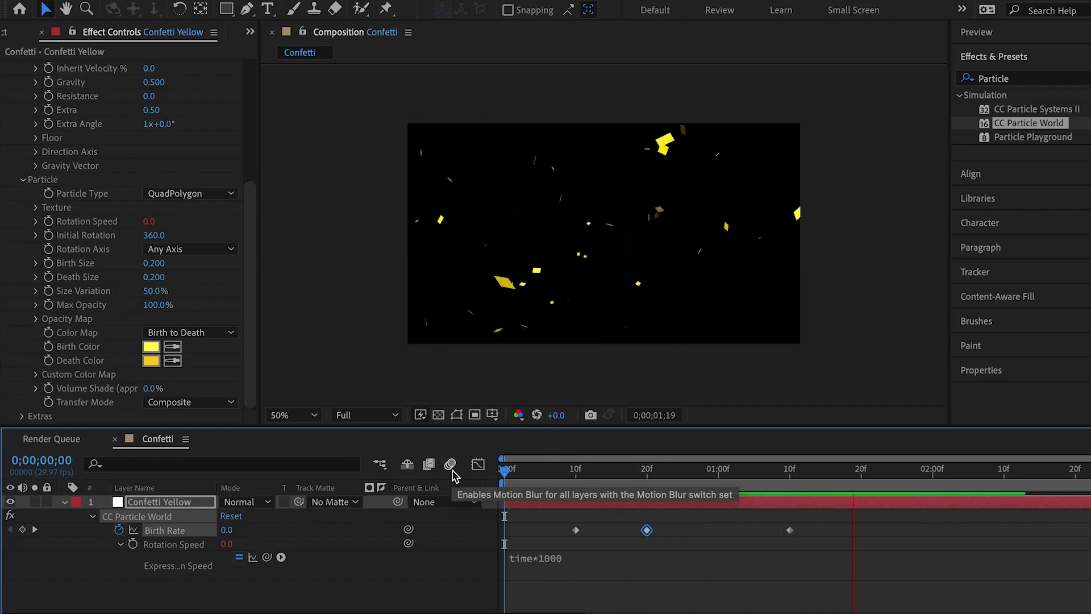
Step: Set particle Longevity to 2.00 seconds and preview
left_click_drag(254, 236, 260, 103)
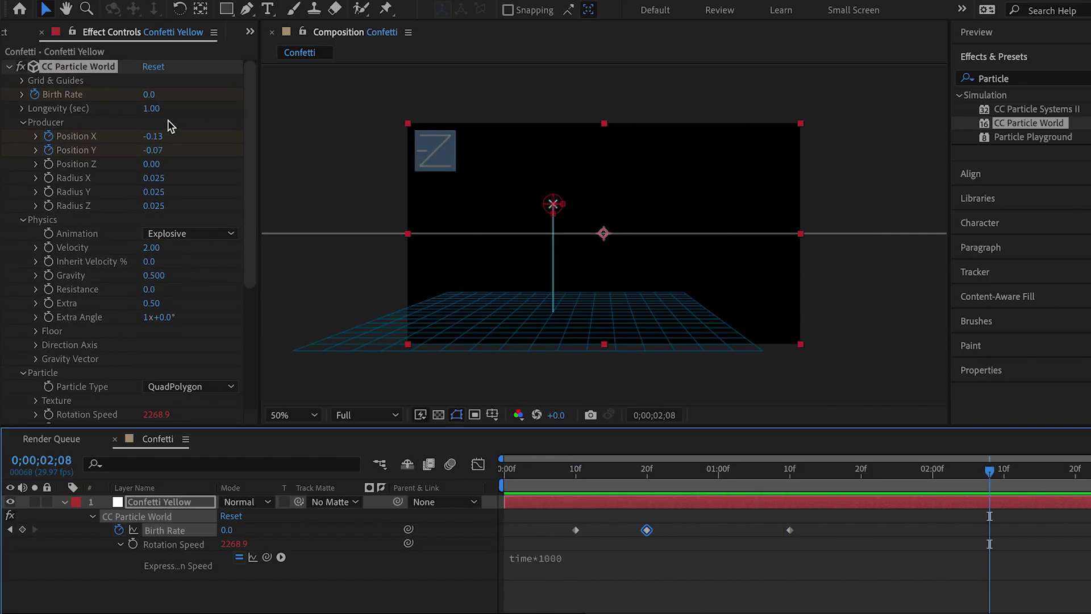
left_click(151, 108)
type("2")
key("Return")
key("space")
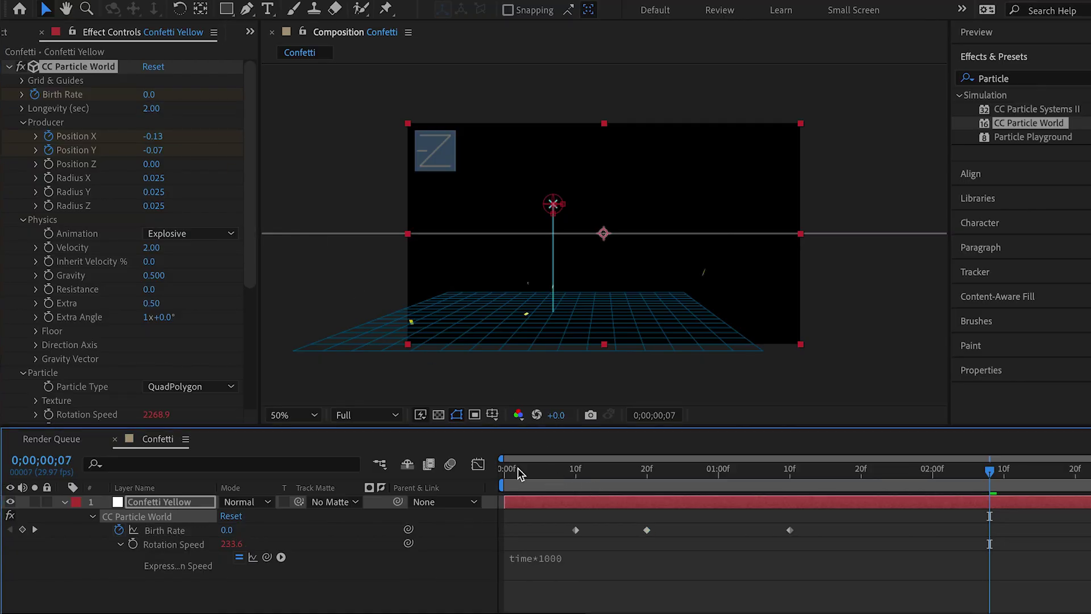
left_click_drag(517, 468, 402, 465)
key("space")
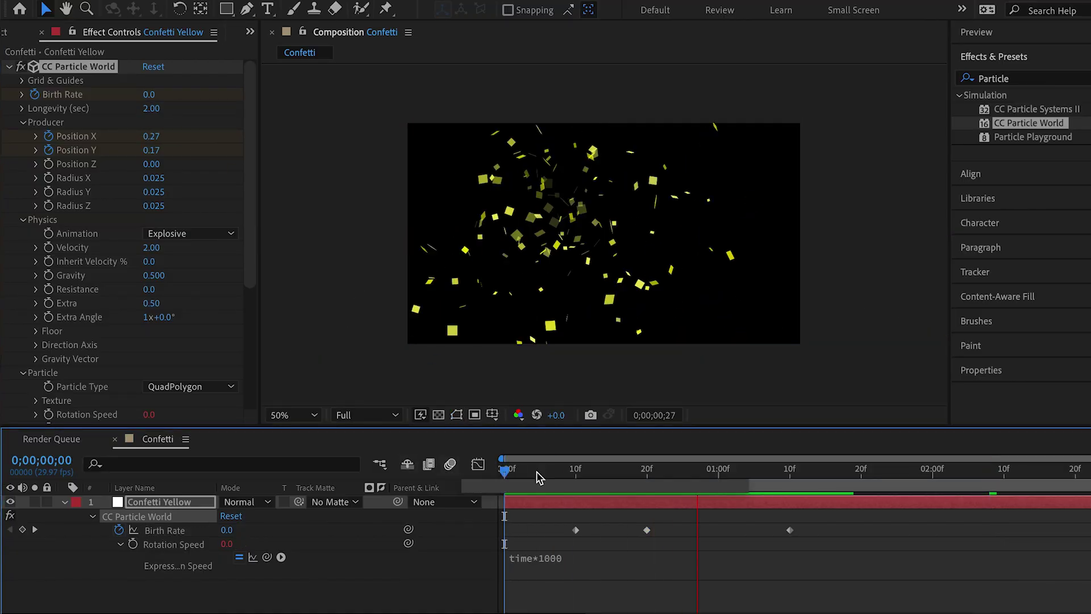
Step: Duplicate Confetti Yellow to create Confetti Yellow 2
left_click(199, 506)
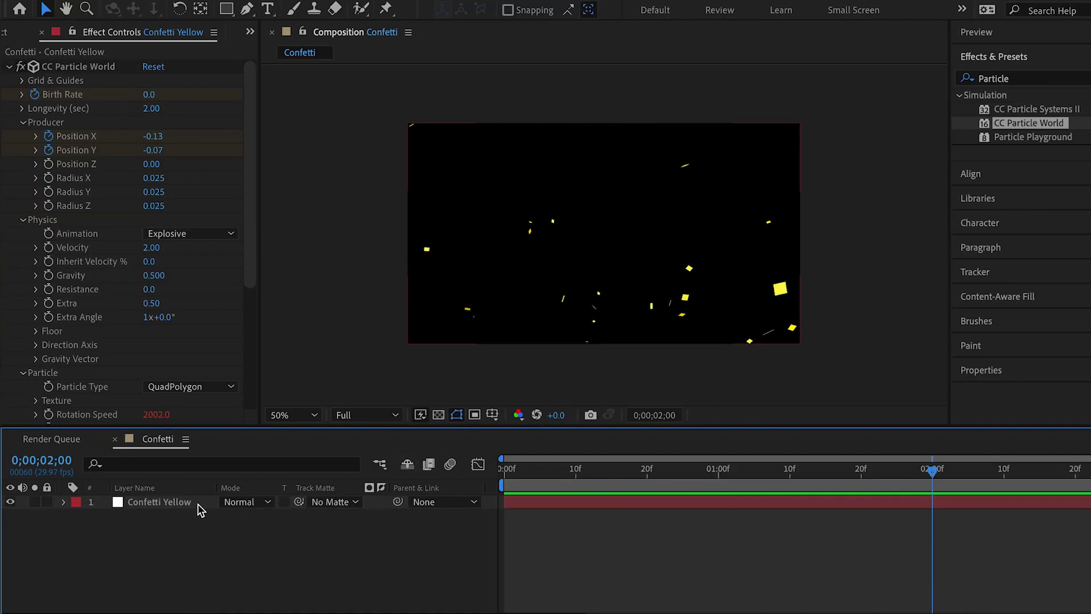
key("ctrl+d")
right_click(185, 502)
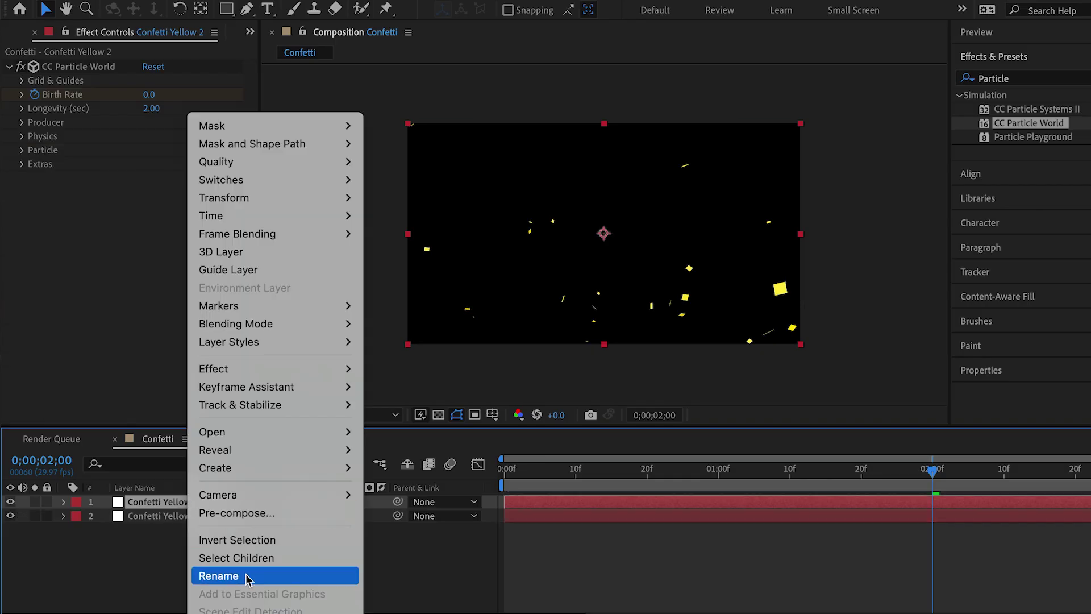
Step: Rename the duplicate layer to Confetti Red
left_click(281, 574)
key("Delete")
key("Delete")
key("Delete")
type("Red")
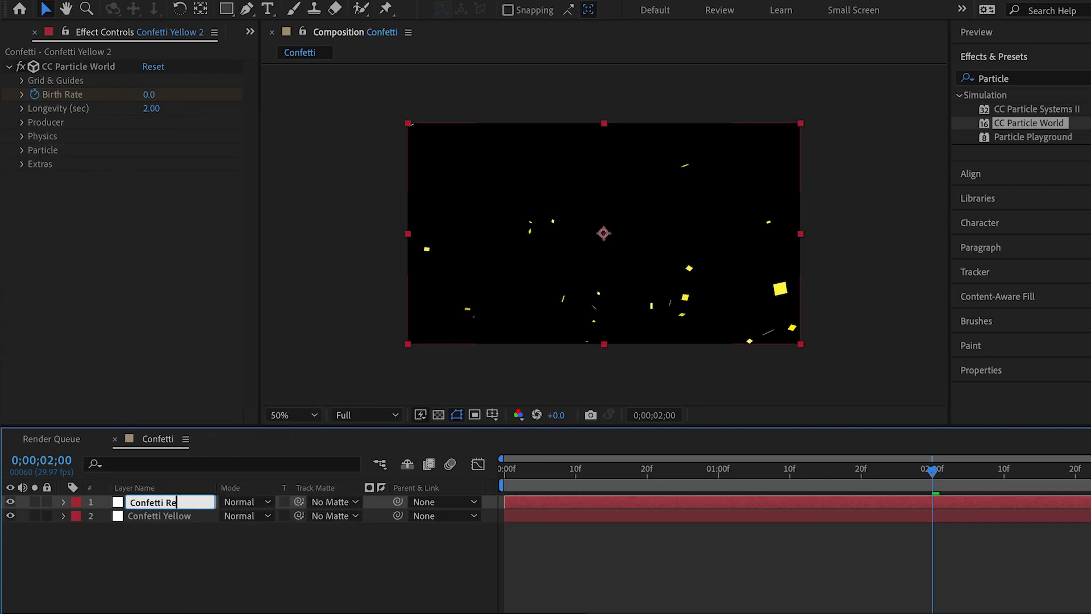
key("Return")
Step: Set Confetti Red's particle Birth and Death Color to red
left_click(22, 156)
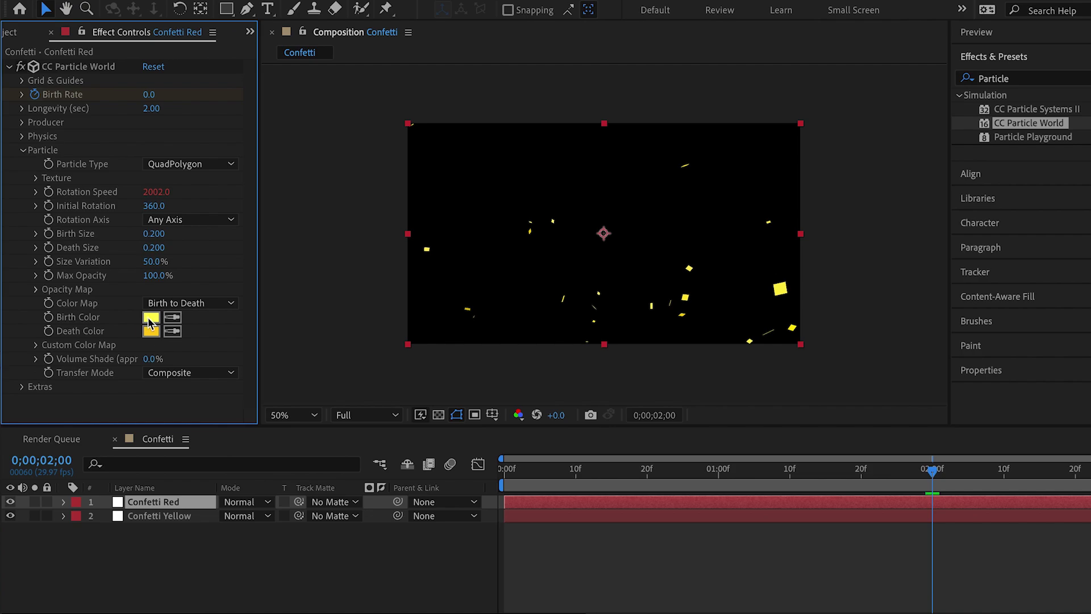
left_click(151, 317)
left_click_drag(859, 336, 854, 135)
left_click(815, 132)
left_click(984, 134)
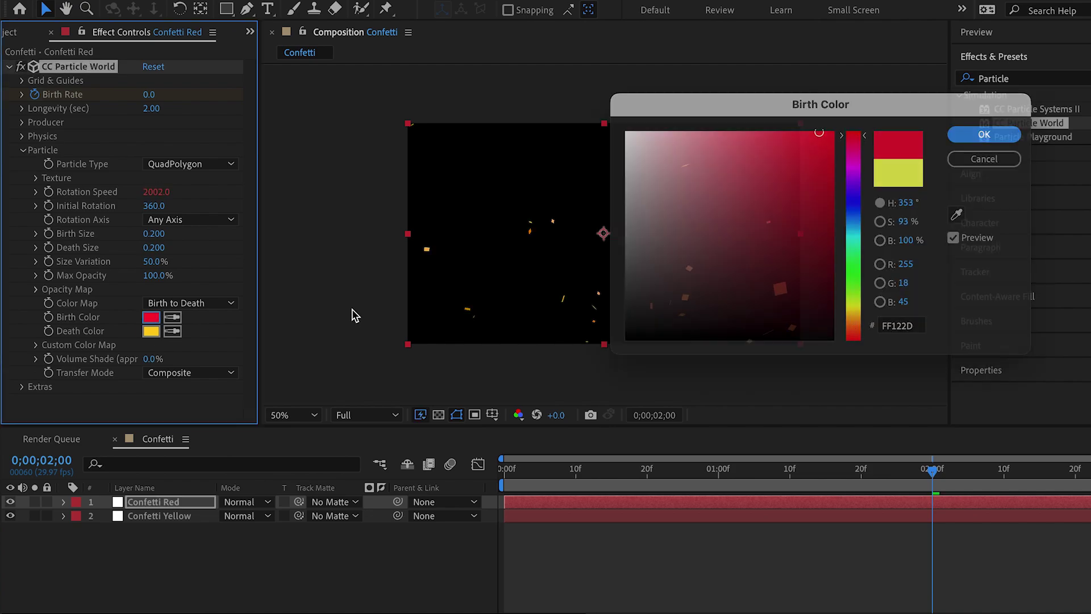
left_click(151, 331)
left_click(852, 136)
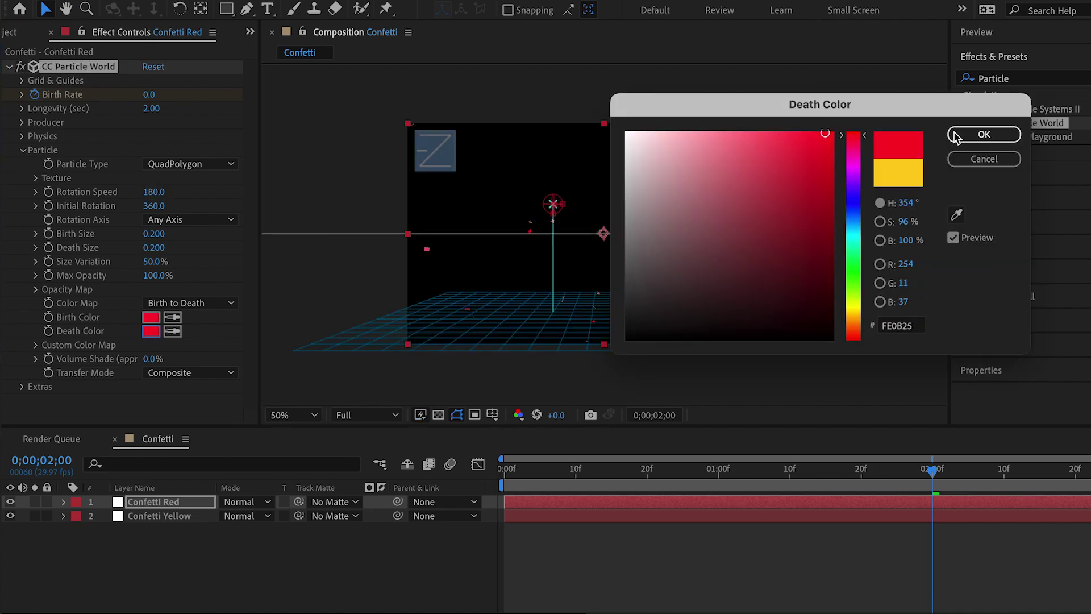
left_click(985, 134)
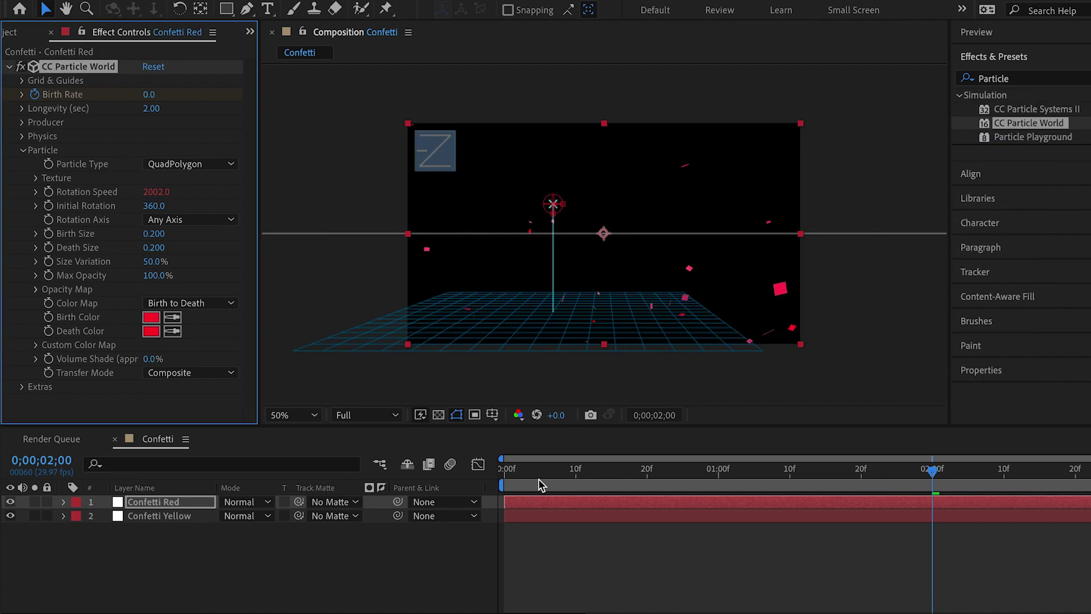
Step: Preview the red confetti, set Random Seed to 20 under Extras, and duplicate Confetti Red
key("Home")
key("space")
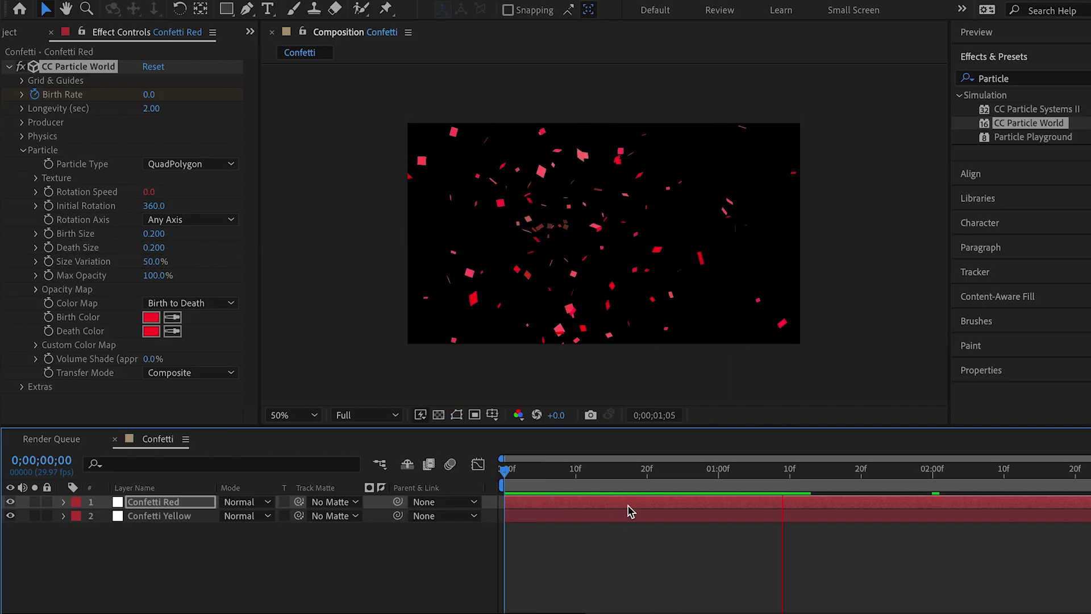
left_click(23, 386)
scroll(165, 361, "down", 2)
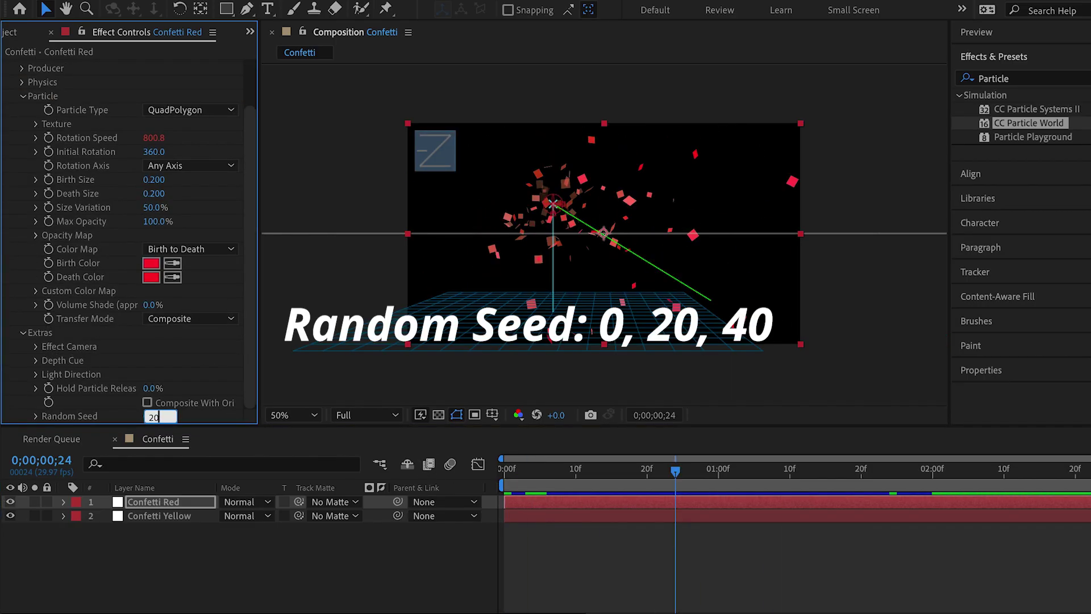
key("ctrl+d")
Step: Rename the new duplicate layer to Confetti Blue
right_click(183, 502)
left_click(264, 576)
type("Confetti Blue")
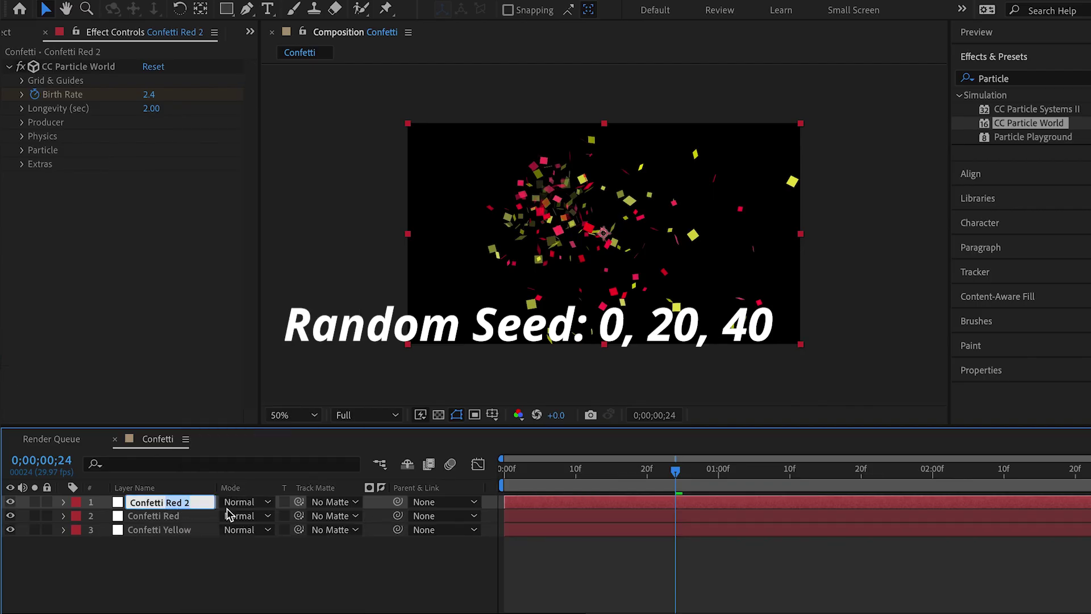
key("Return")
Step: Set Confetti Blue's particle Birth and Death Color to cyan
left_click(21, 150)
left_click(151, 317)
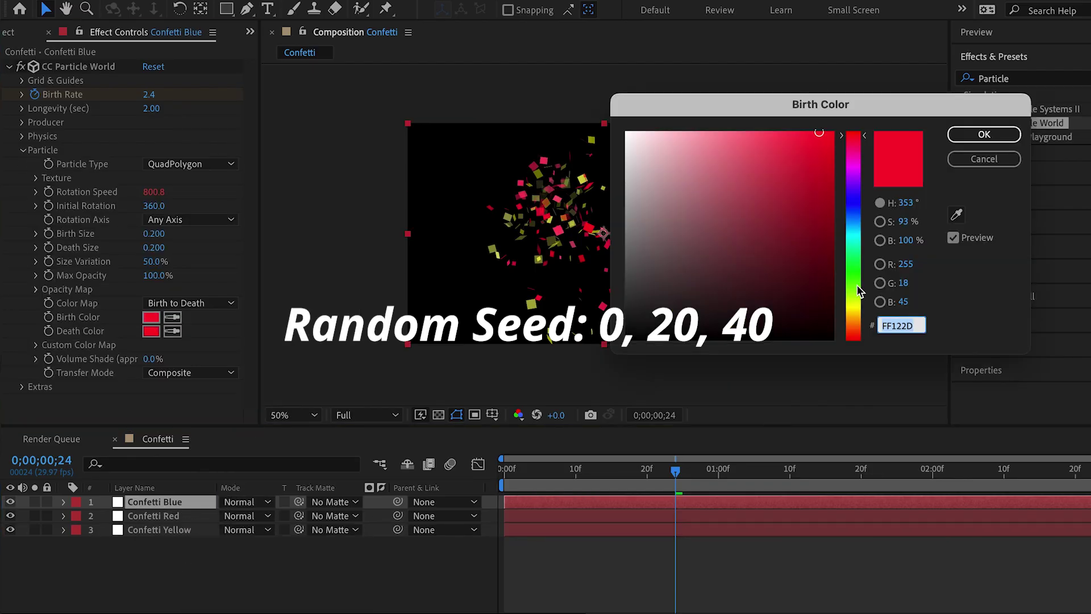
left_click_drag(854, 124, 855, 206)
left_click(984, 135)
left_click(151, 330)
left_click_drag(855, 124, 854, 207)
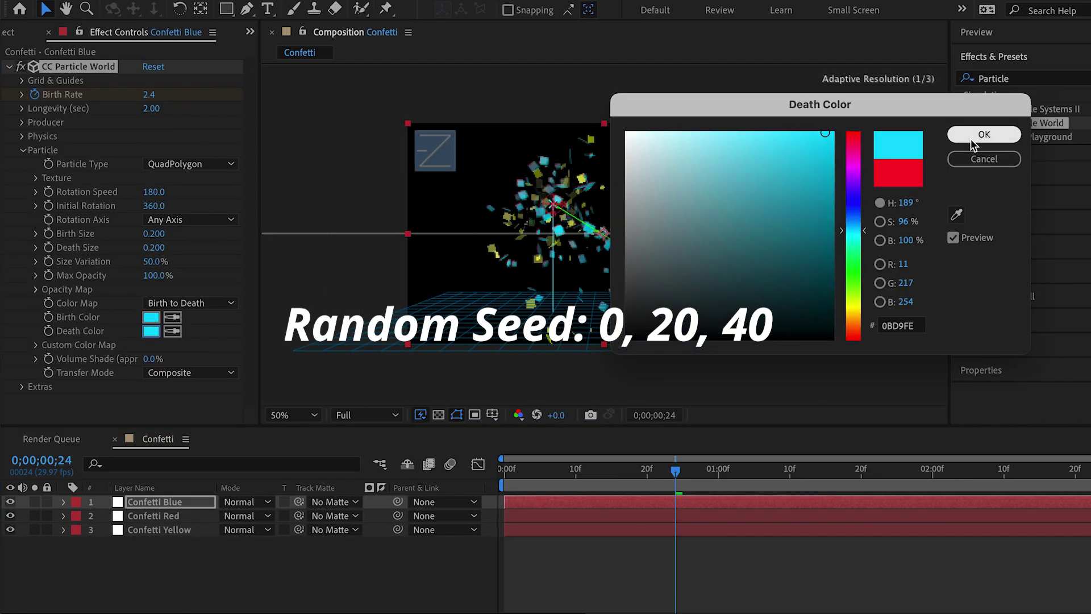
left_click(984, 134)
Step: Edit Confetti Blue's Random Seed under Extras
left_click(21, 386)
scroll(69, 386, "down", 2)
left_click(144, 418)
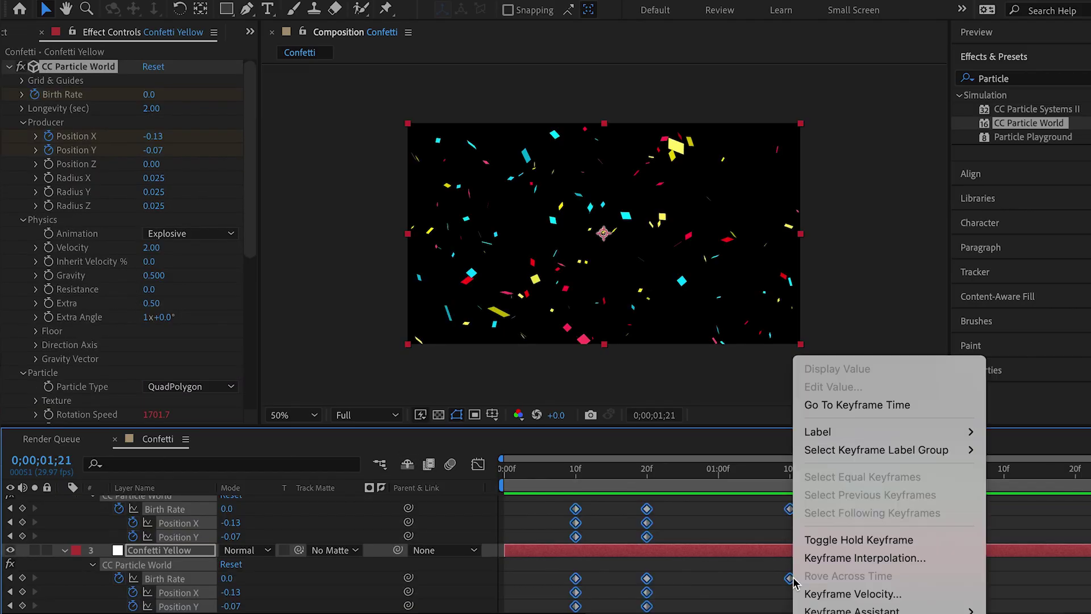
right_click(791, 578)
mouse_move(853, 609)
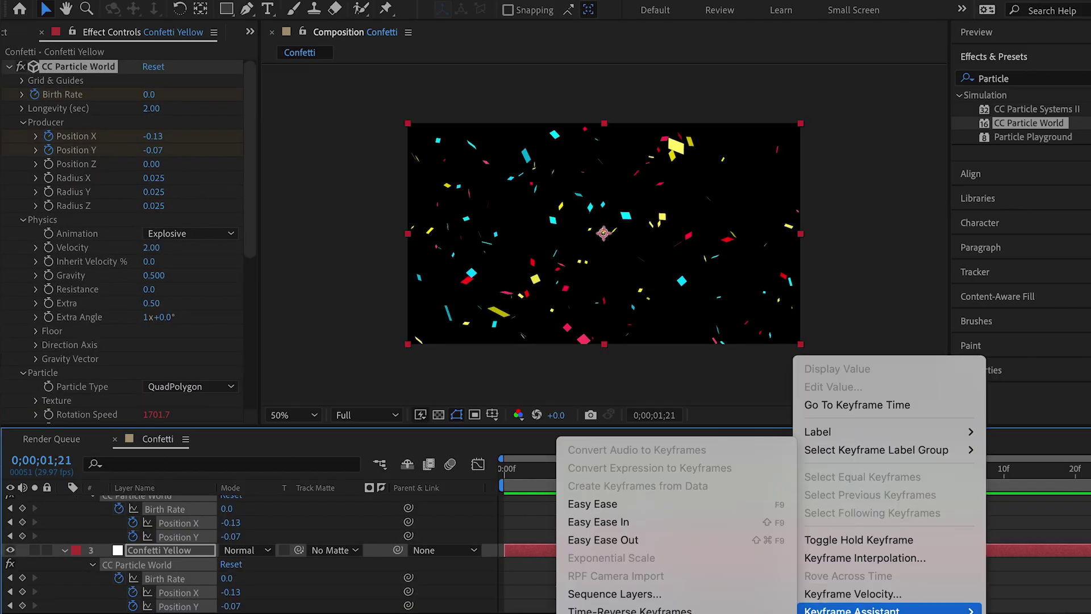
Step: Apply Easy Ease, shift burst keys to about 15f and end keys to 1;00, then preview
left_click(714, 497)
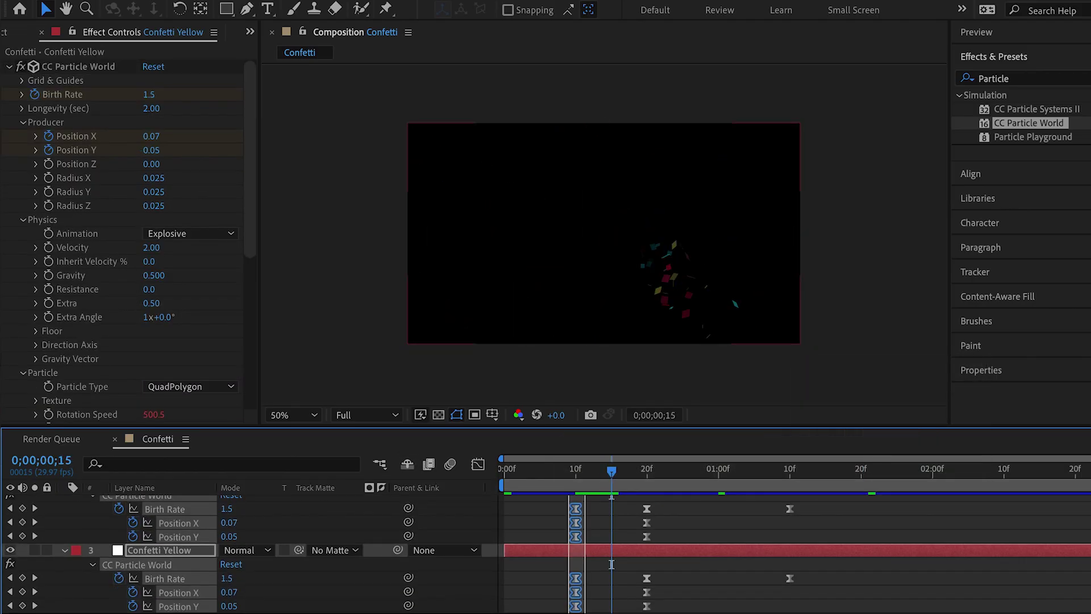
left_click_drag(580, 584, 620, 592)
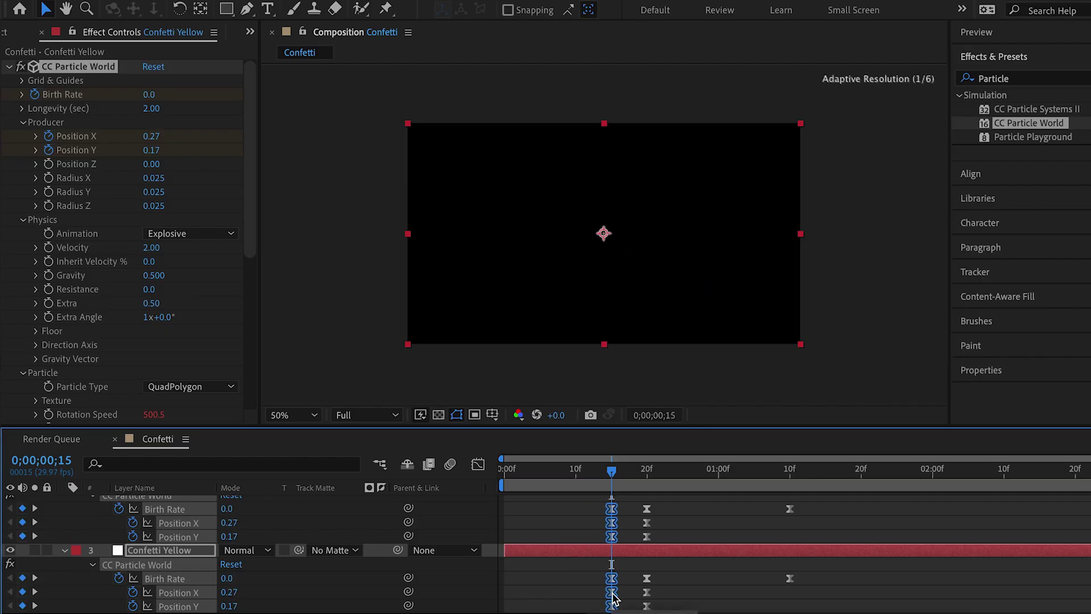
left_click(719, 480)
left_click_drag(801, 585, 766, 516)
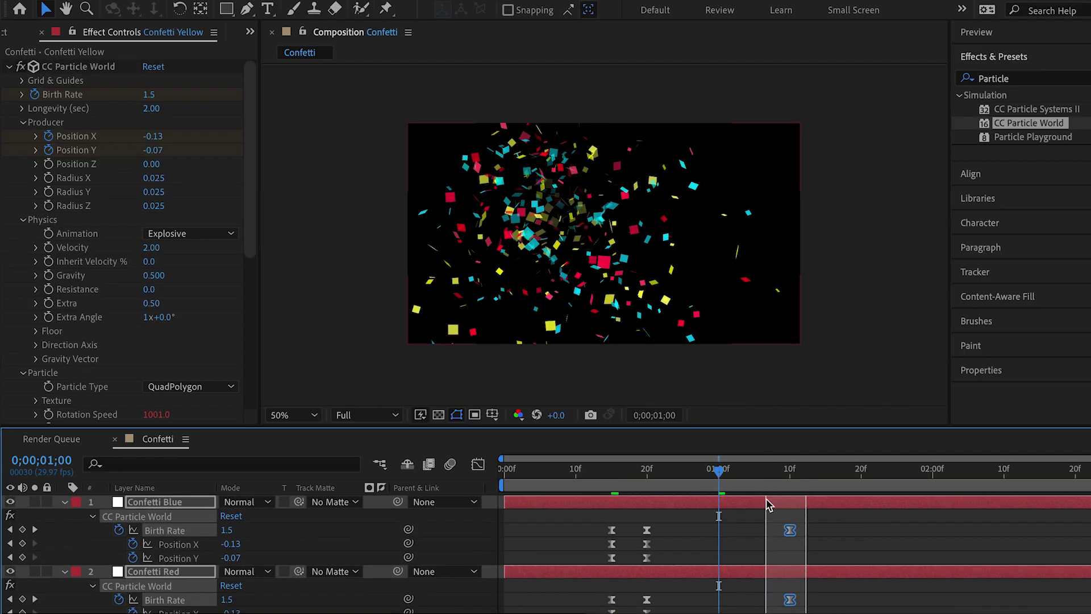
left_click(789, 529)
left_click_drag(747, 536, 719, 531)
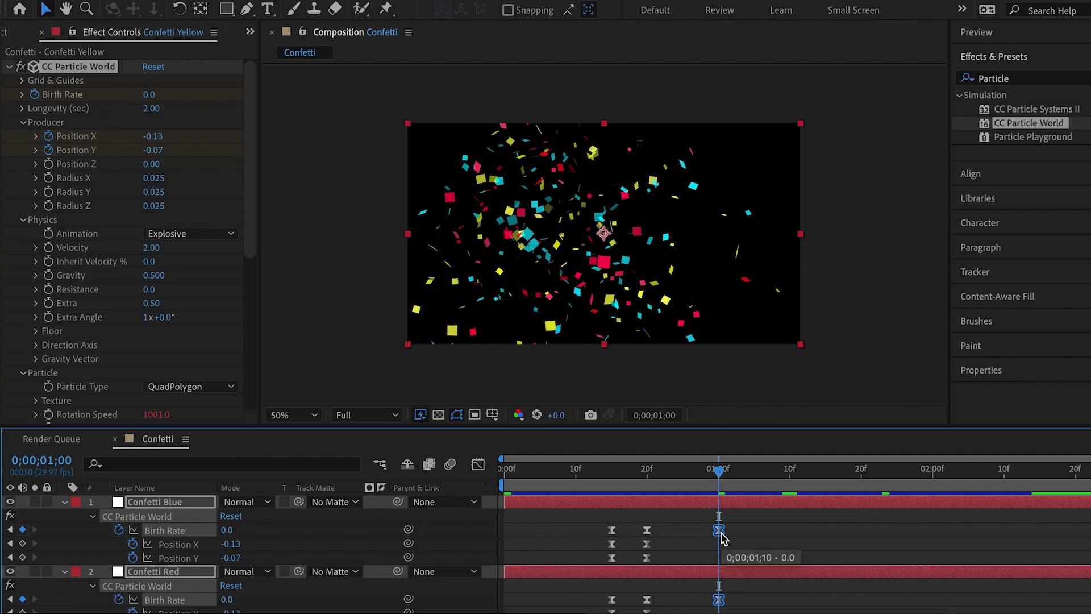
left_click(626, 476)
key("space")
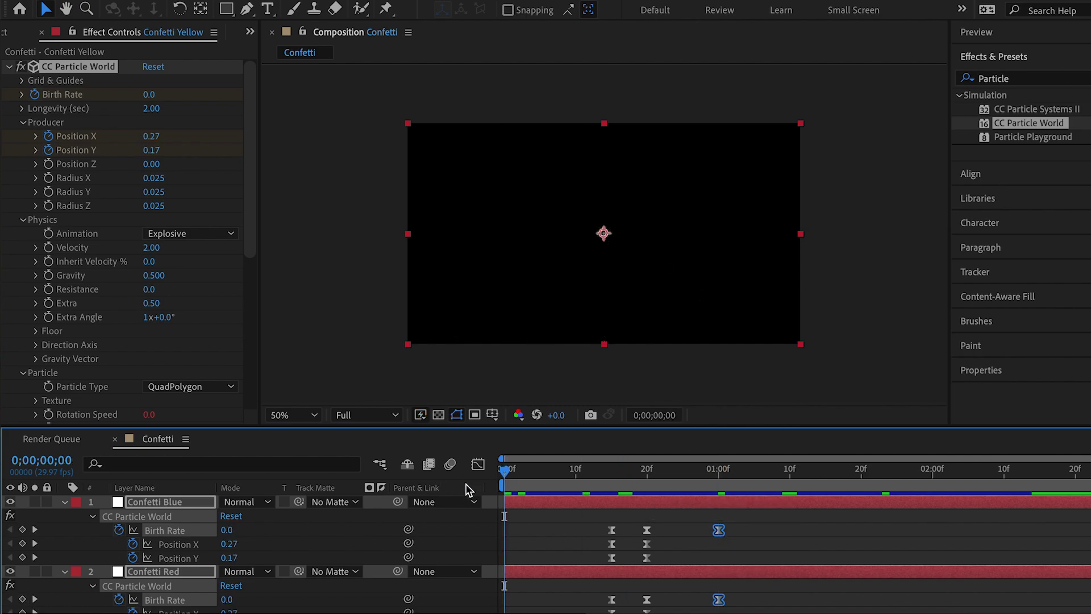